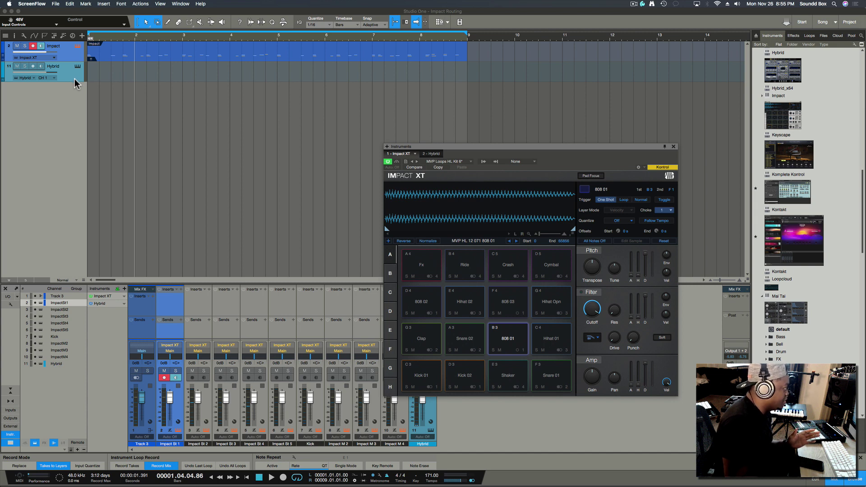
Audition the Kick 01, Kick 02, Shaker and Snare 01 pads on the Impact track
click(70, 54)
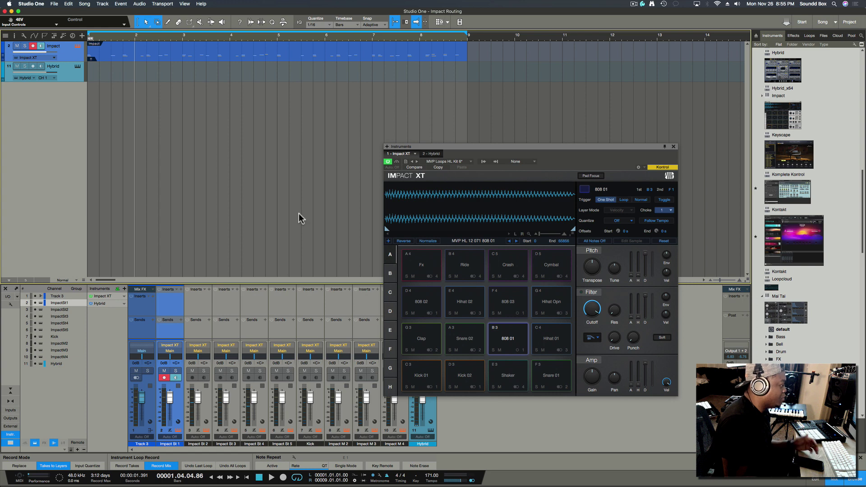
click(424, 373)
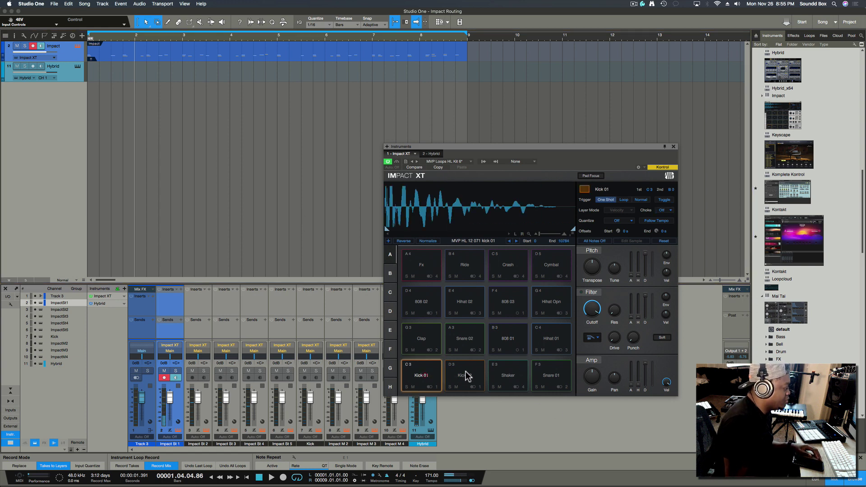
click(464, 374)
click(512, 375)
click(548, 376)
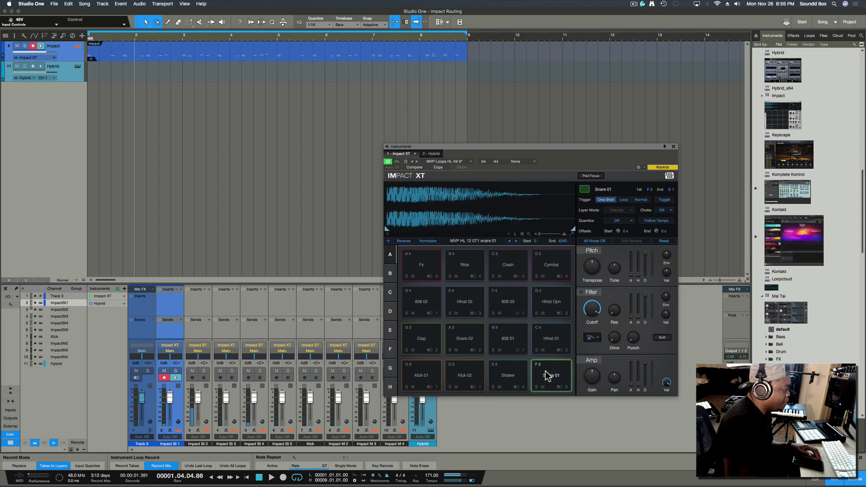
Move the Impact XT window aside and check each mixer channel from Impact St 2 to Impact M 2
drag(521, 151, 483, 129)
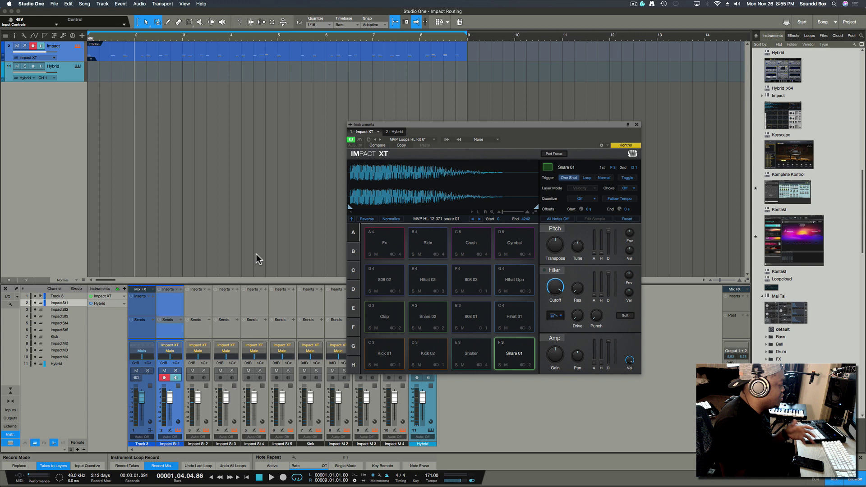
click(209, 333)
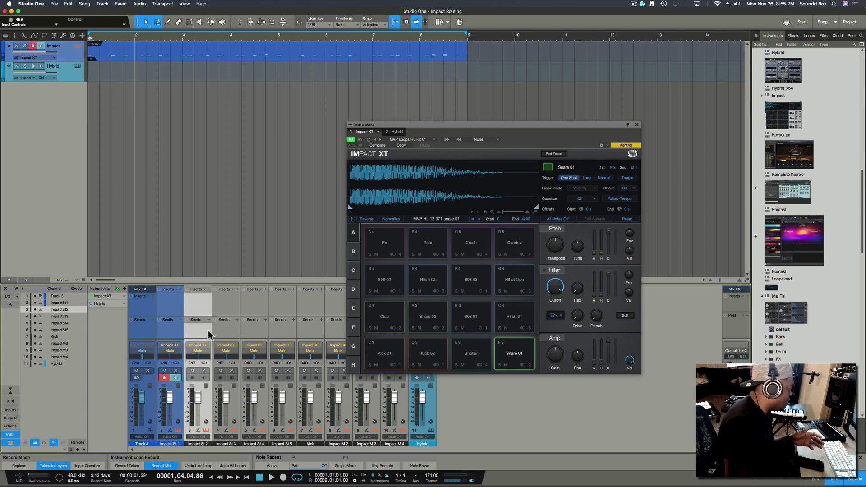
click(229, 334)
click(261, 333)
click(282, 332)
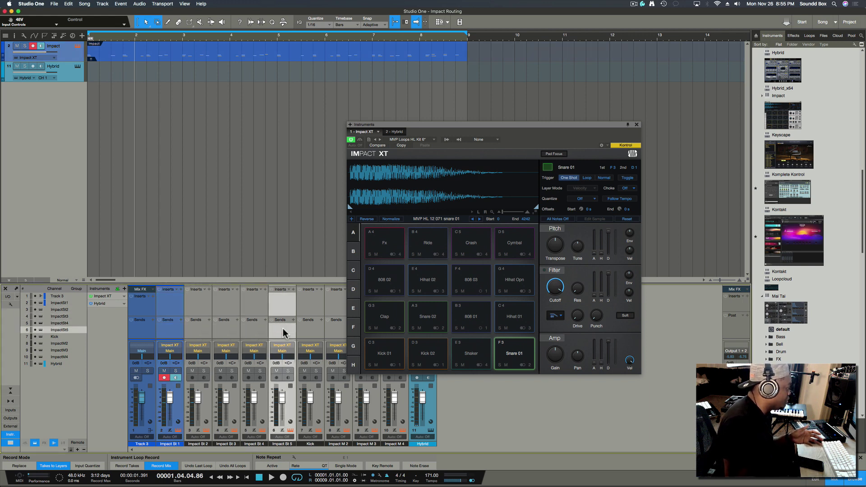
click(310, 336)
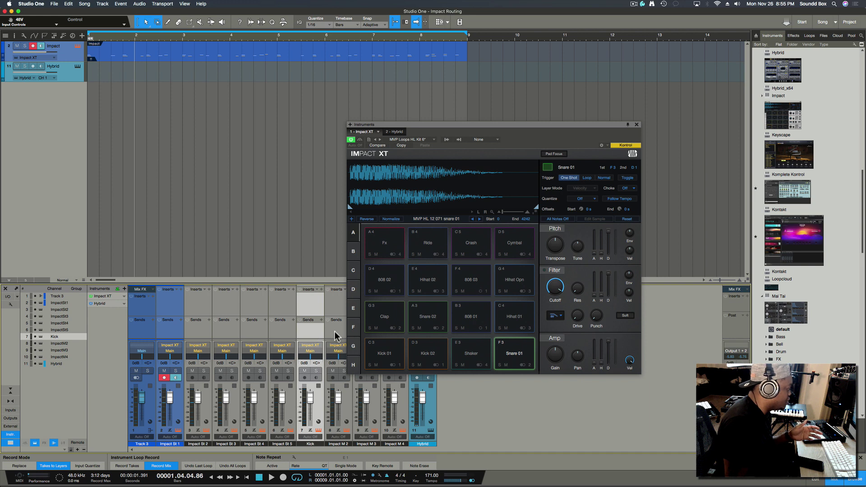
click(335, 336)
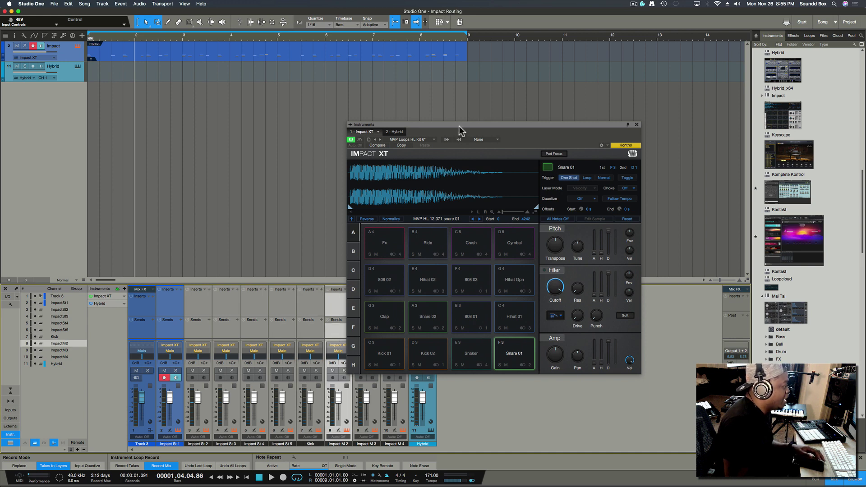
Move the Impact XT window clear of the mixer and play the groove
drag(458, 126, 523, 81)
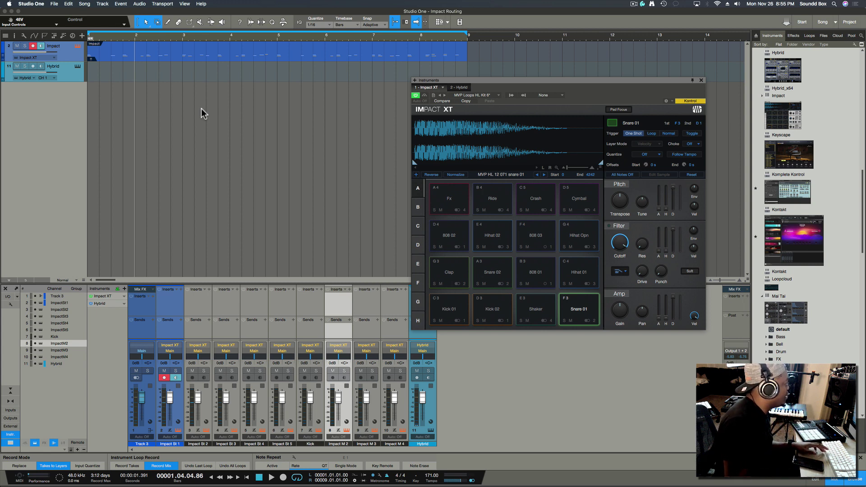
key(space)
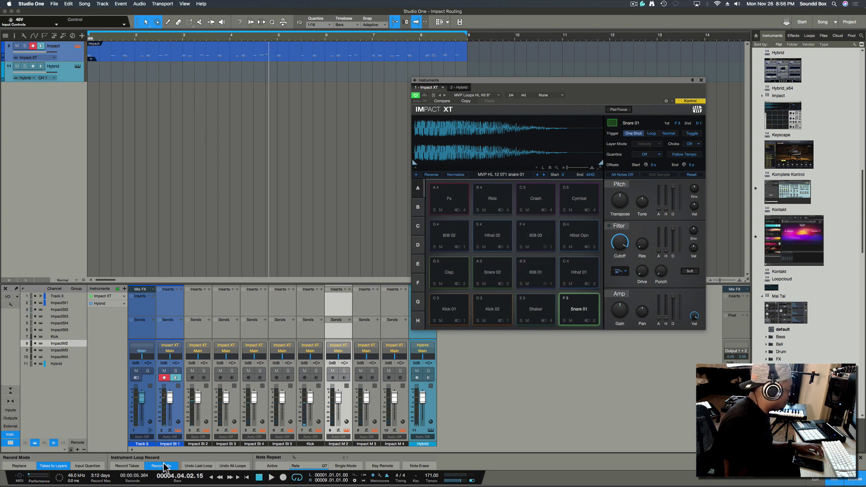
Open the Note Repeat settings popup, bring it into view and set it Active
click(292, 458)
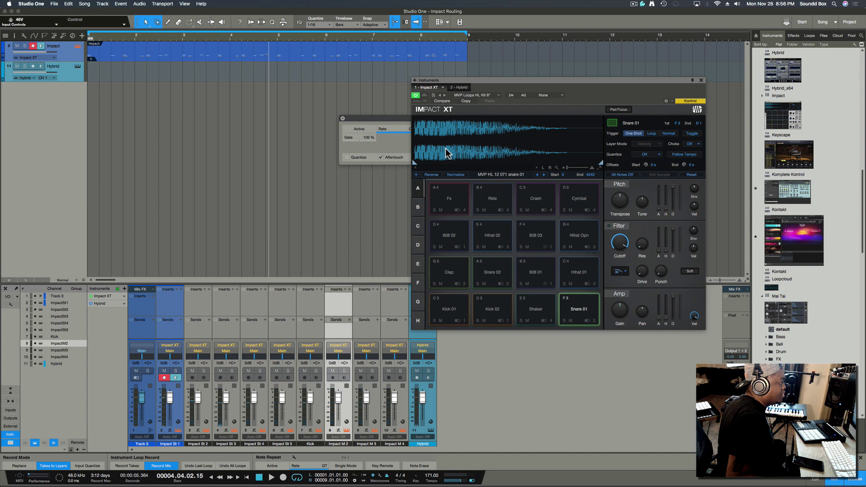
drag(398, 120, 249, 184)
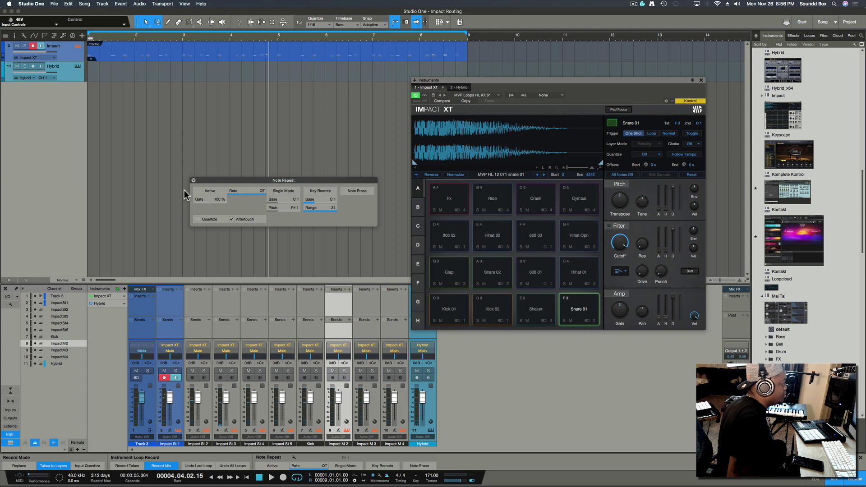
click(210, 191)
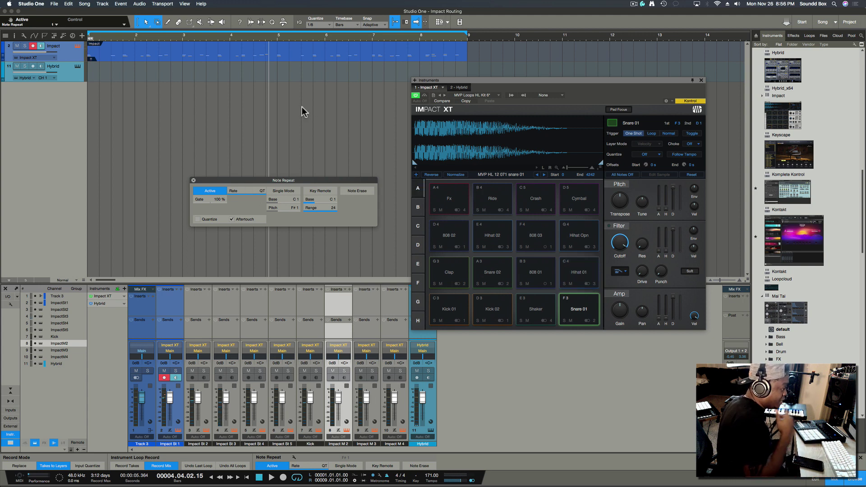
Record a Note Repeat take on the Impact track from the song start, then play it back
key(comma)
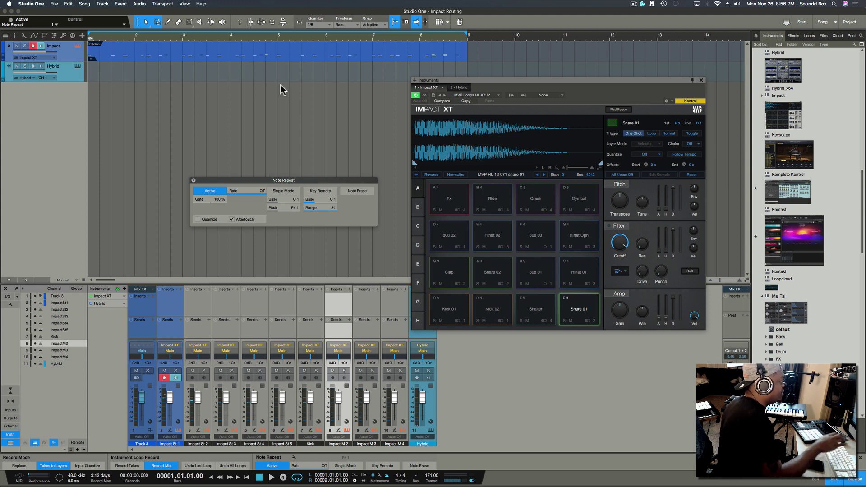
key(KP_Multiply)
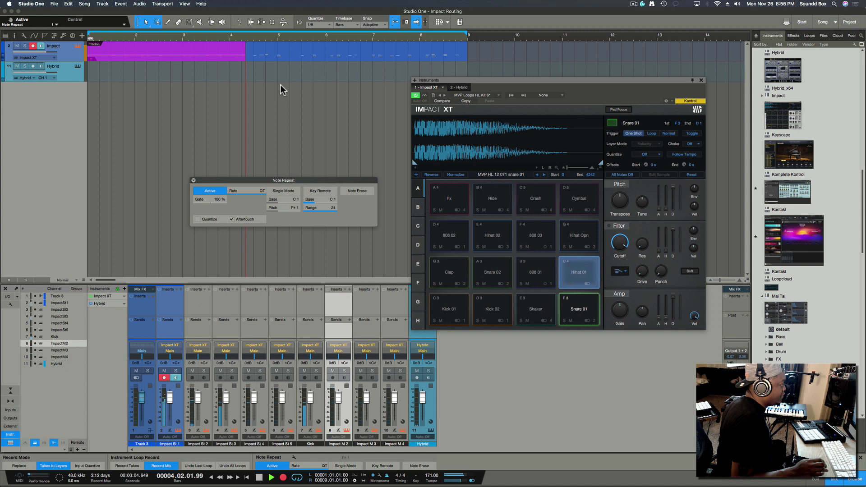
key(space)
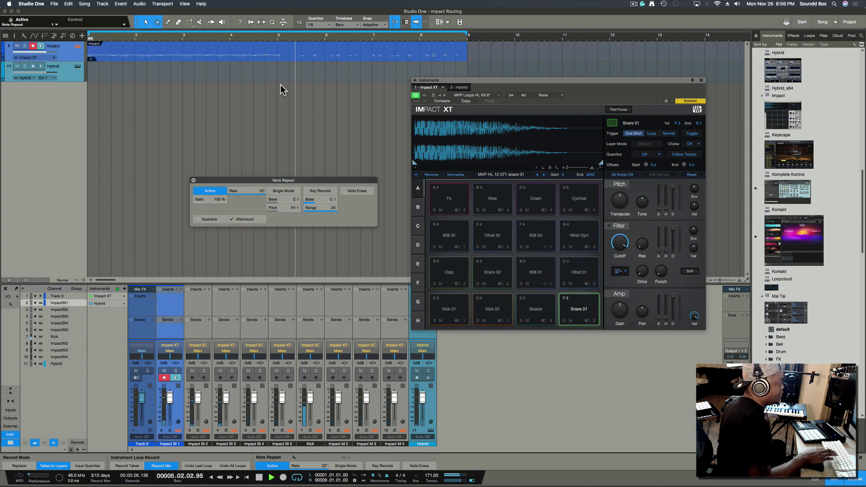
key(space)
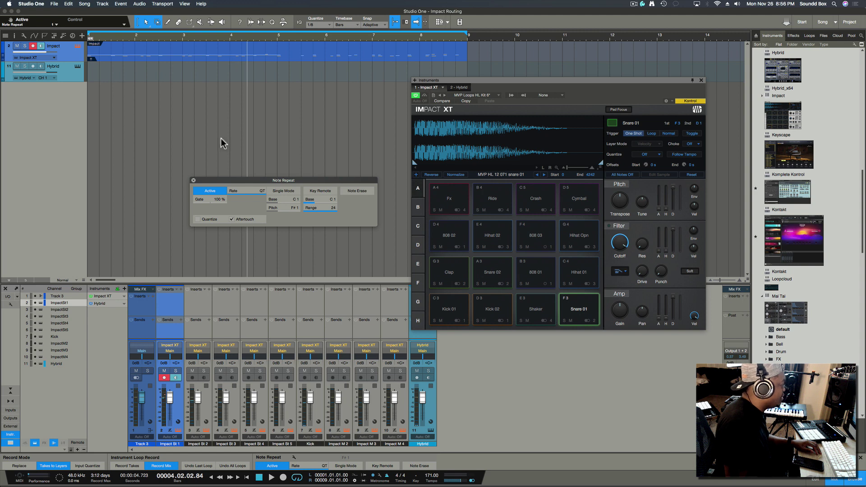
Close the Note Repeat popup, open the Impact event in the editor and select all its notes
click(193, 181)
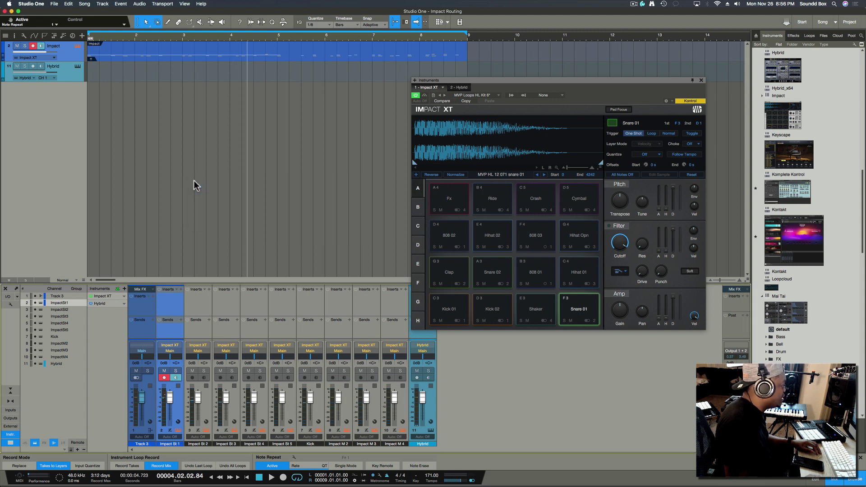
double_click(212, 60)
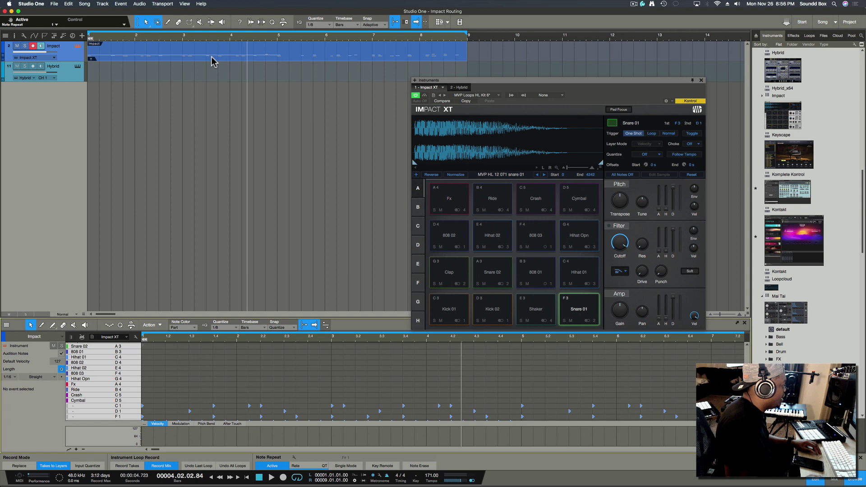
scroll(269, 406, down, 1)
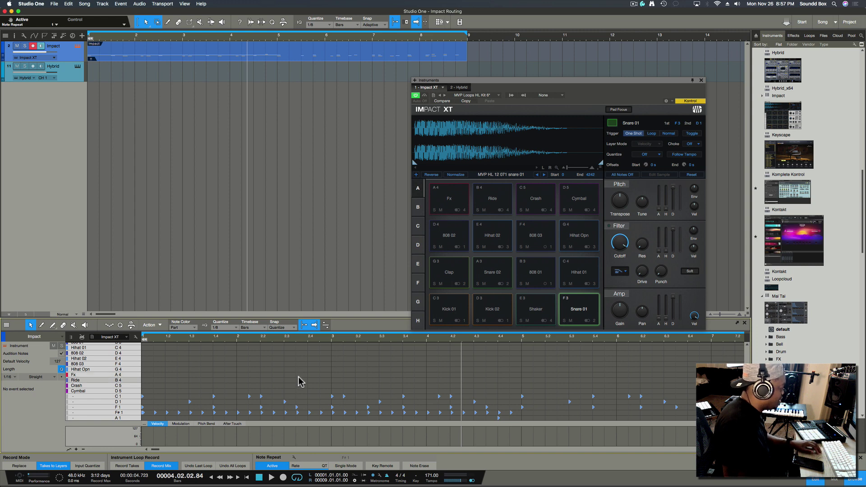
key(super+a)
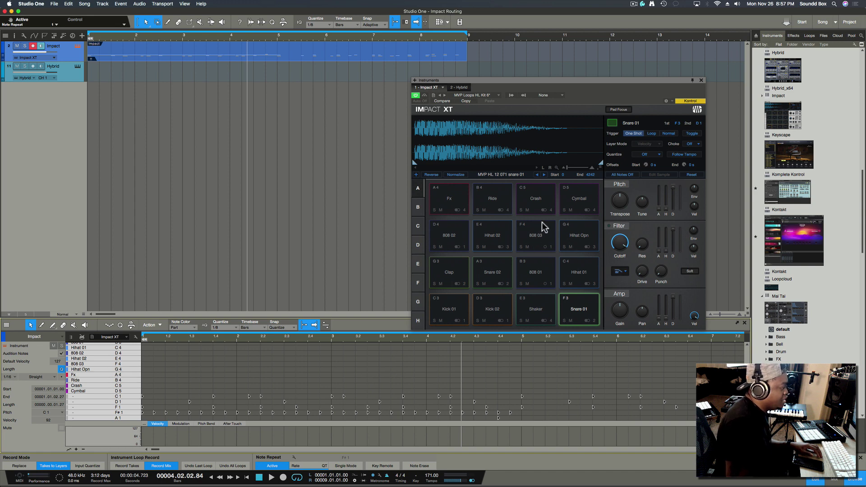
Audition the 808 03, 808 01, Shaker and Snare 01 pads
click(542, 239)
click(536, 267)
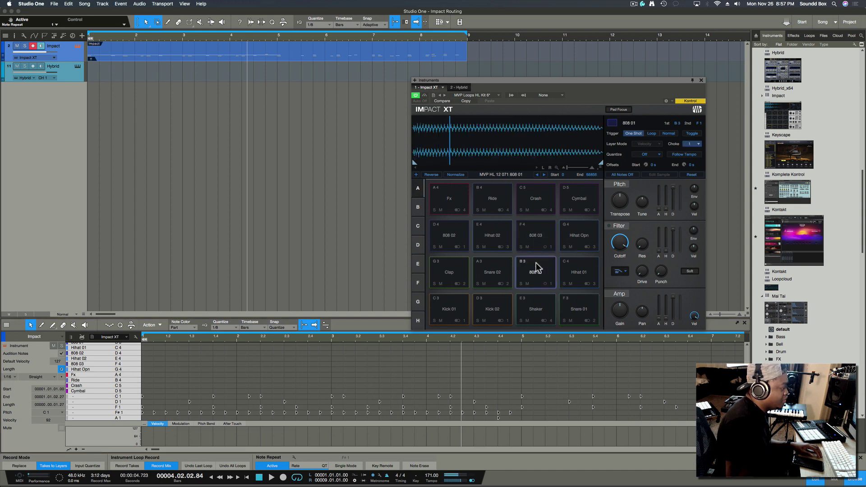
click(537, 267)
click(537, 267)
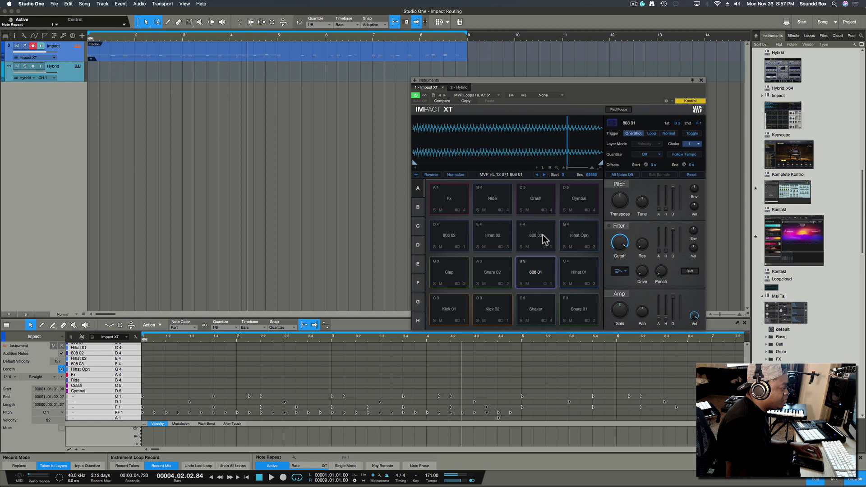
click(527, 303)
click(582, 305)
click(583, 306)
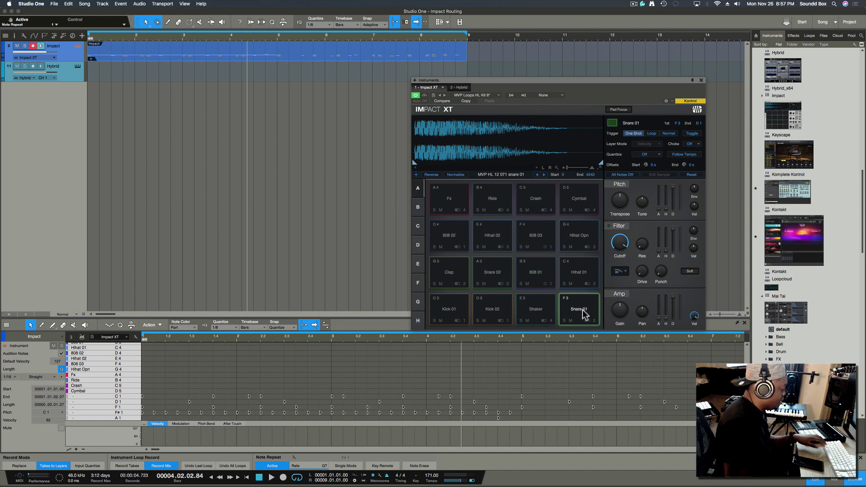
Switch back to the mixer, audition Snare 01 and rename the Impact St 2 channel to SNR
key(F3)
click(583, 313)
click(584, 313)
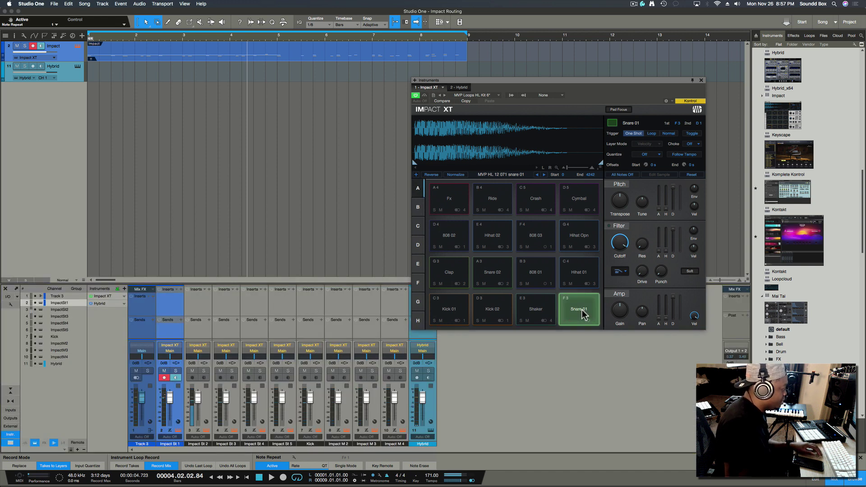
click(584, 314)
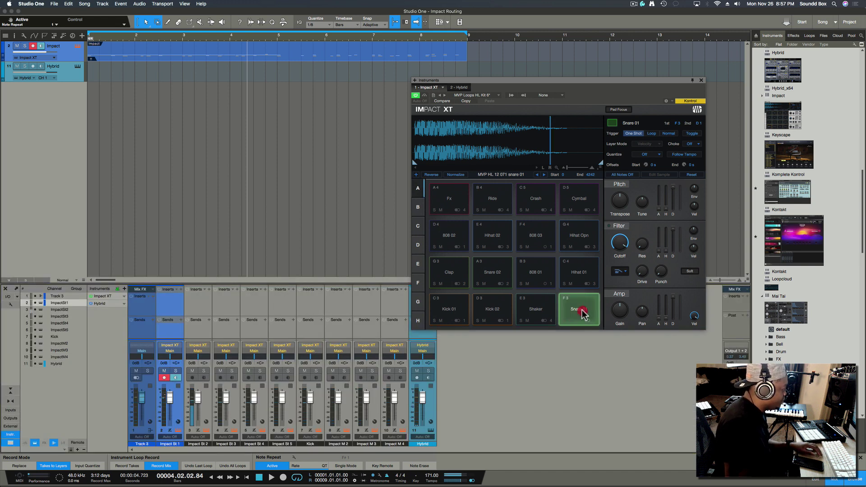
double_click(197, 444)
text(SNR)
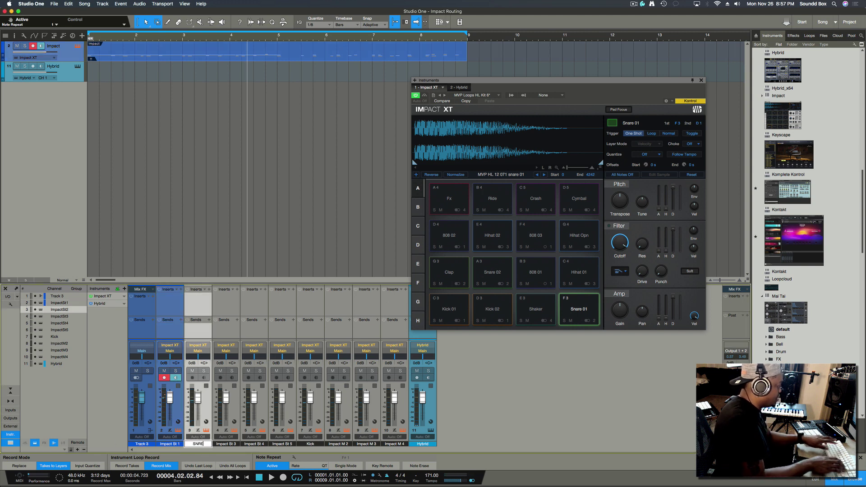
key(Return)
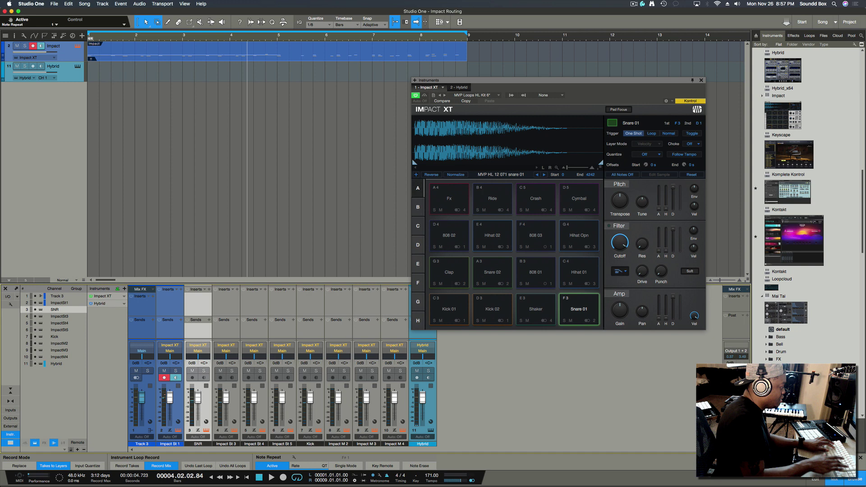
Rename the 808 pad's channel to 808 and channel 2 to Kick
click(544, 285)
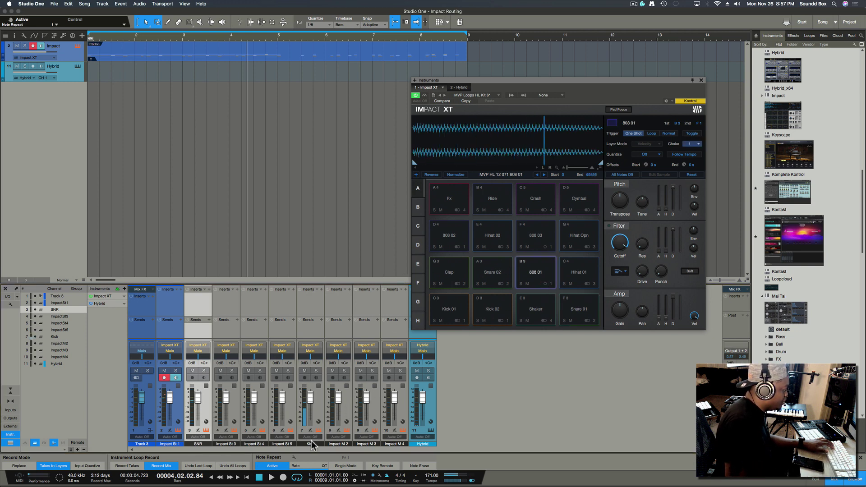
double_click(303, 413)
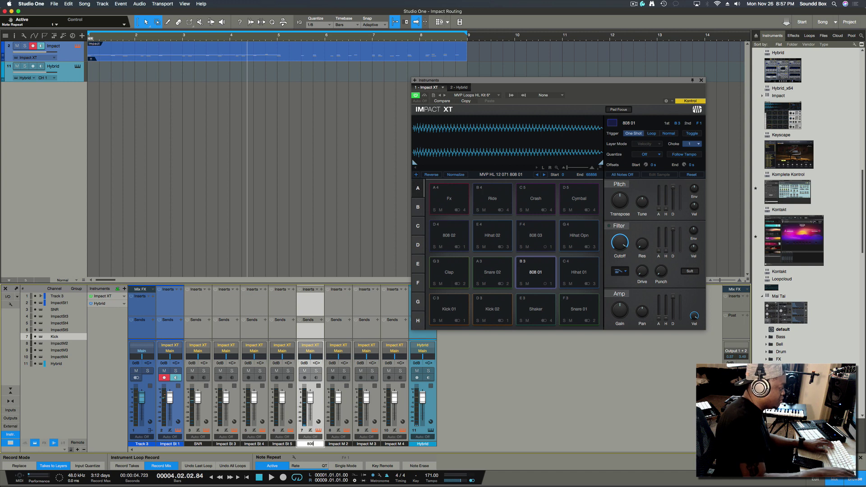
text(808)
key(Return)
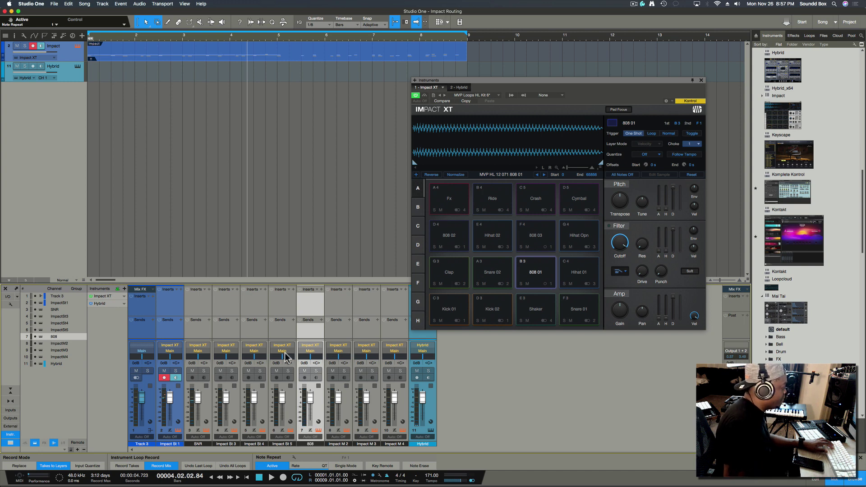
click(500, 311)
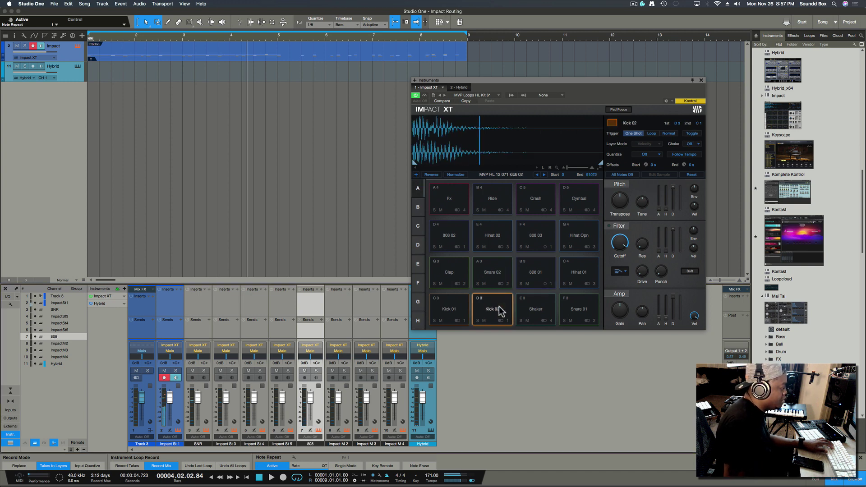
click(500, 311)
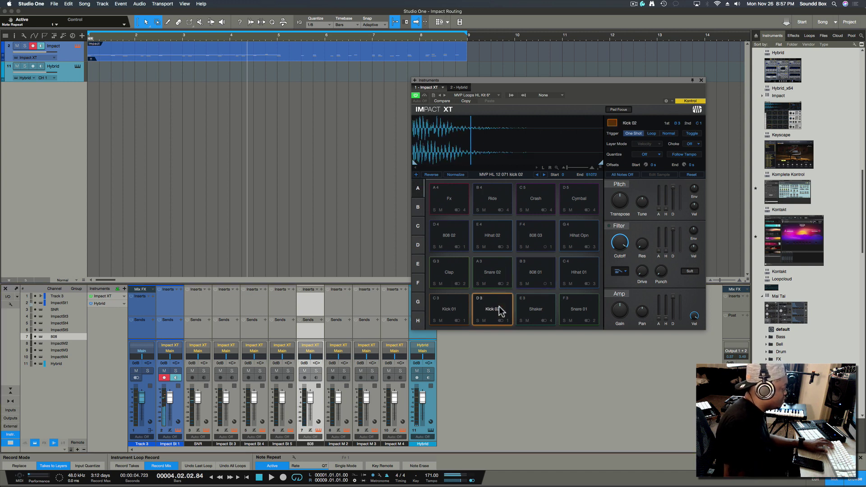
double_click(170, 444)
text(Ki)
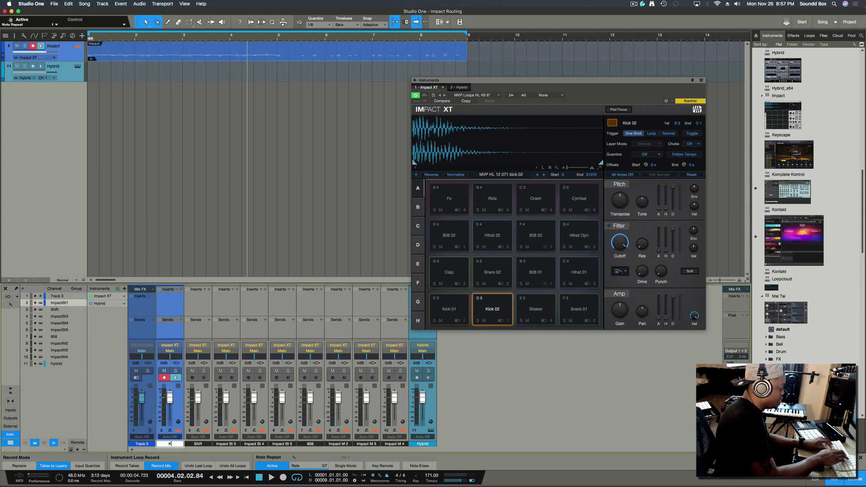
text(ck)
key(Return)
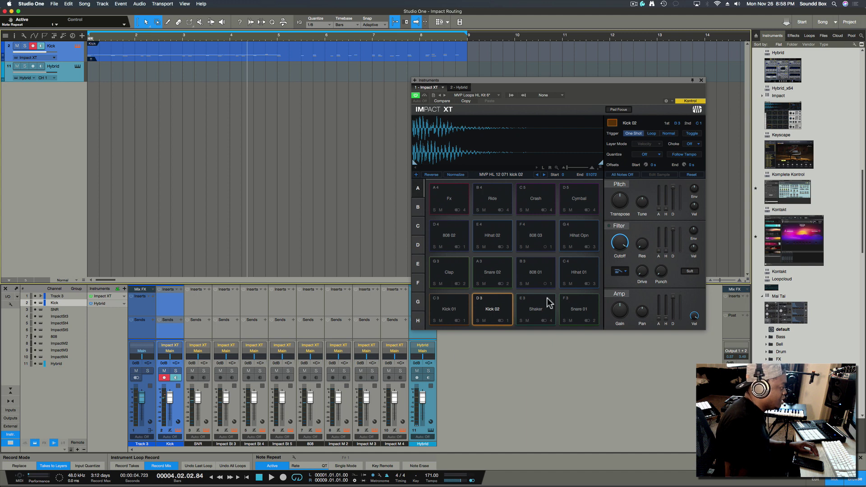
Rename the Impact St 3 channel to HAT during playback, then open the Kick part in the editor
click(505, 315)
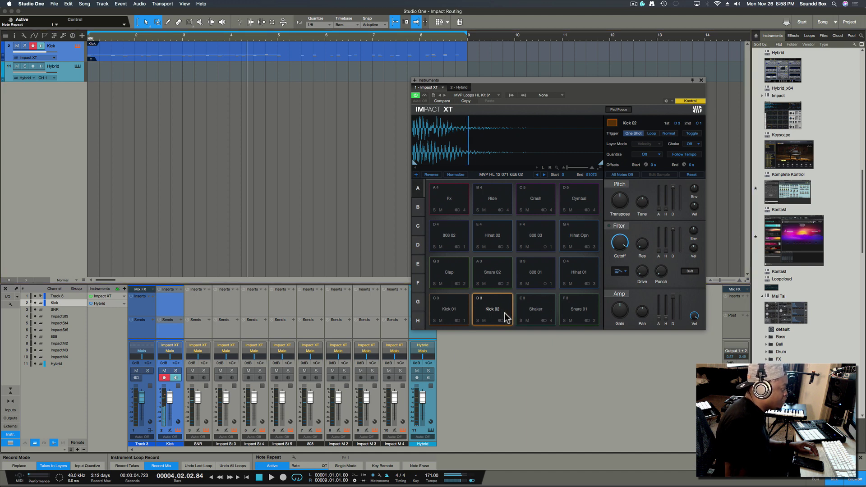
click(505, 316)
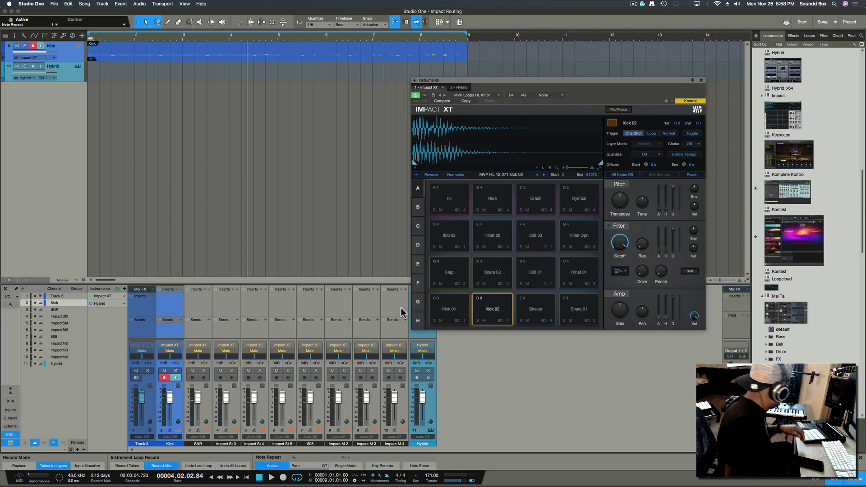
key(space)
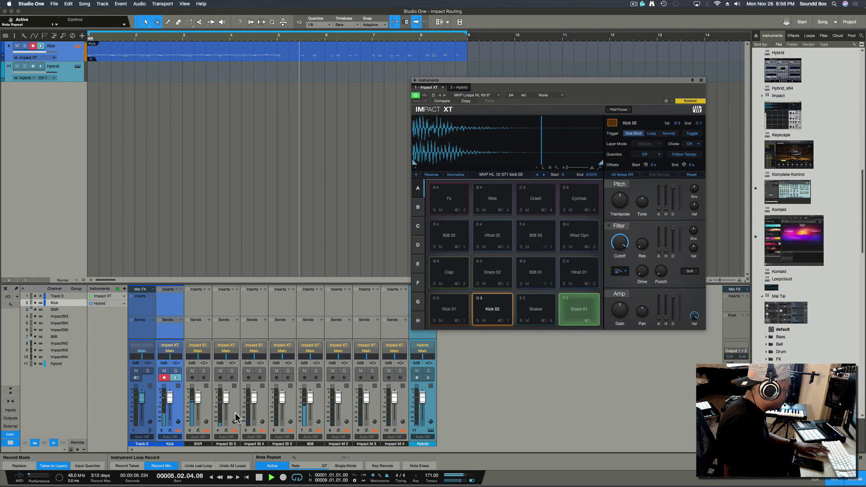
click(228, 444)
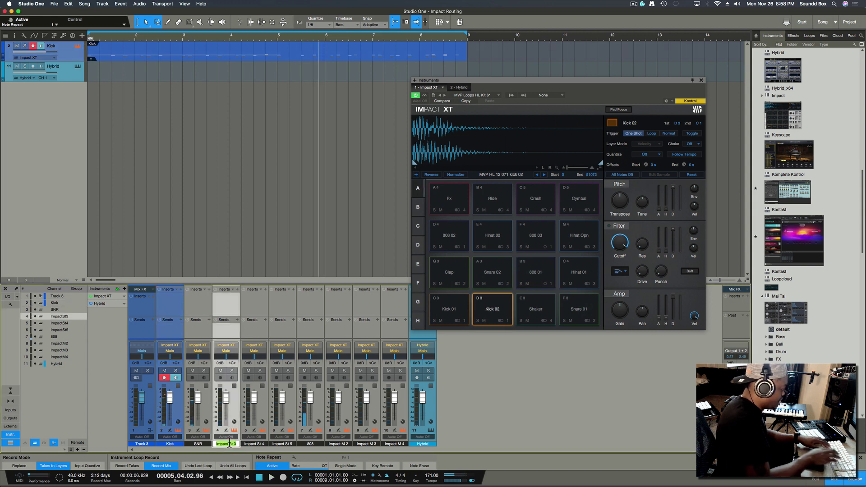
text(HAT)
key(Return)
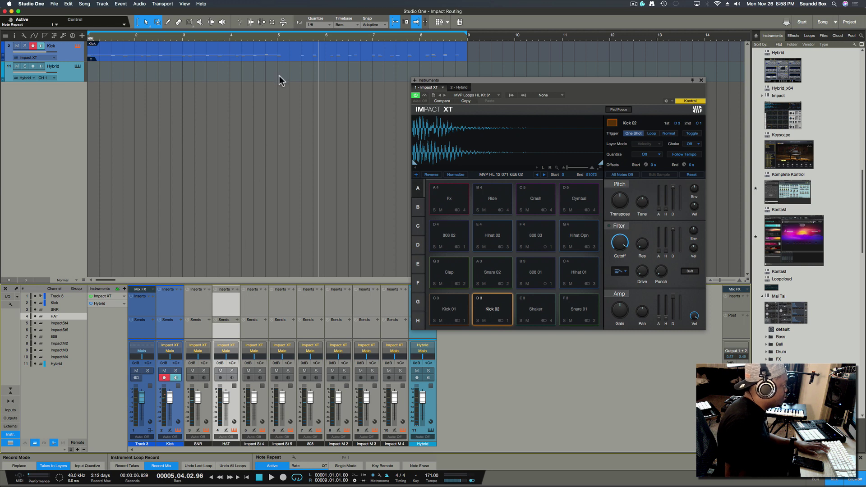
click(280, 55)
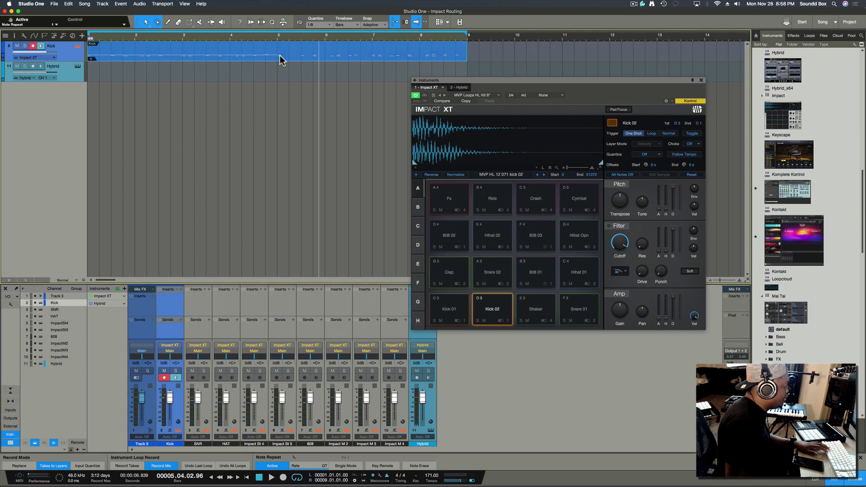
double_click(296, 53)
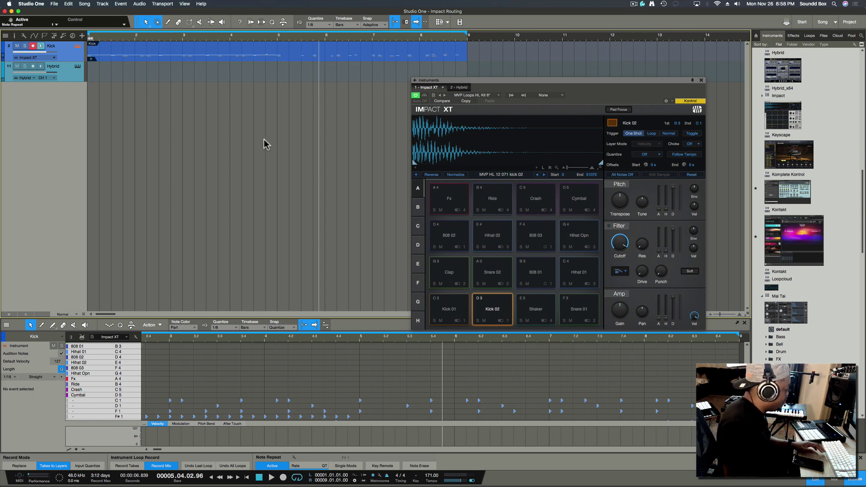
Lower the HAT channel to -11.2 dB during playback, then open the Keyboard Shortcuts preferences
key(F3)
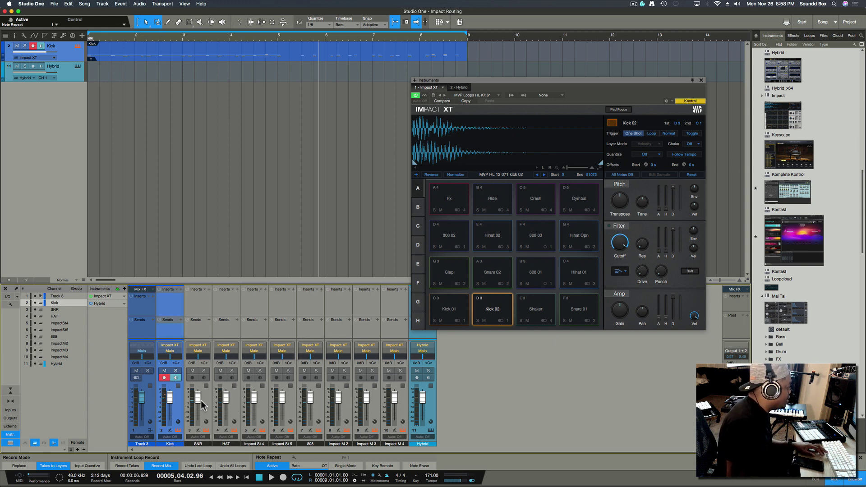
key(comma)
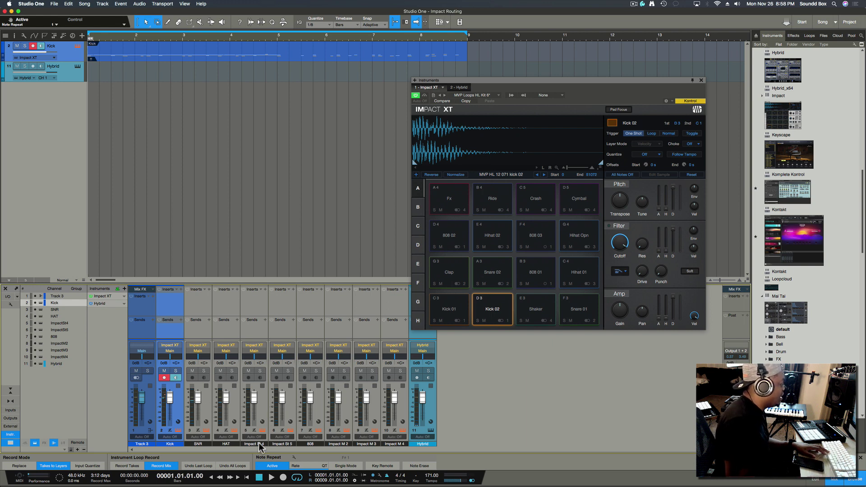
key(space)
drag(226, 398, 227, 405)
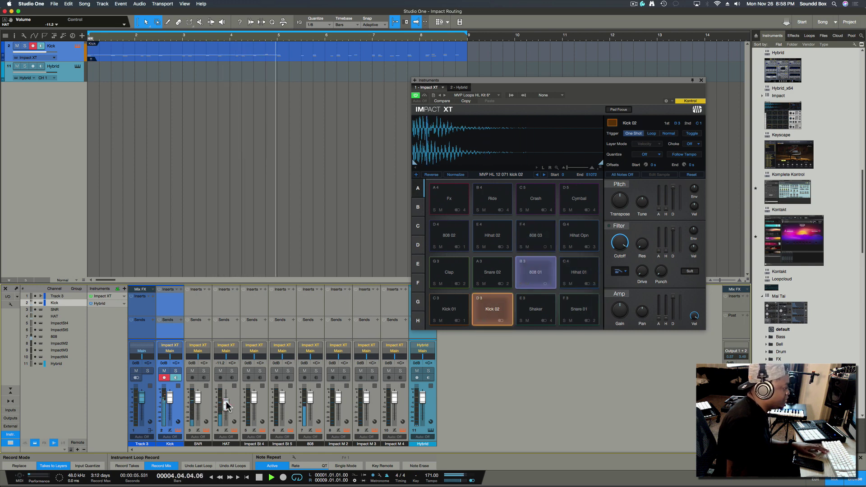
key(space)
click(285, 107)
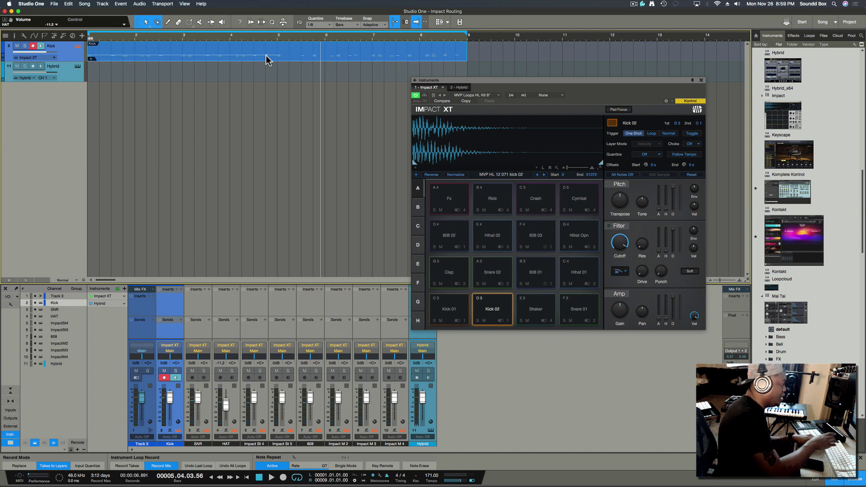
key(super+comma)
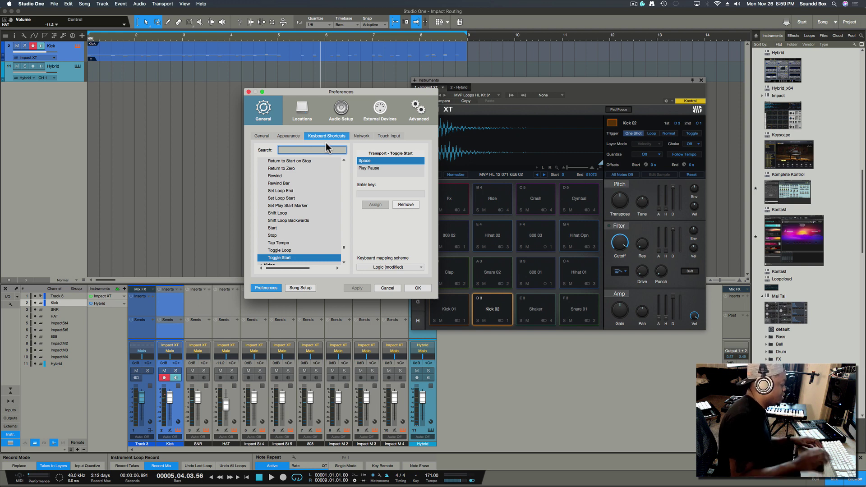
Search 'expl' to find the shortcut for Explode Pitches to Tracks, then cancel the preferences
text(ex)
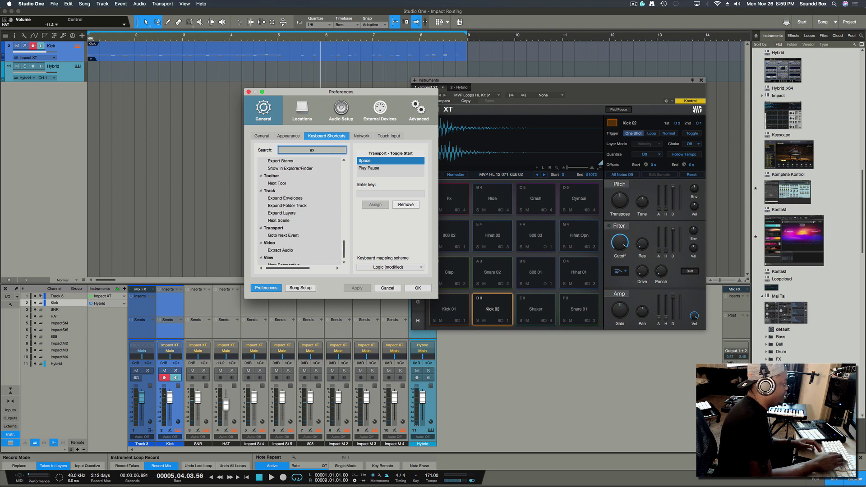
text(pl)
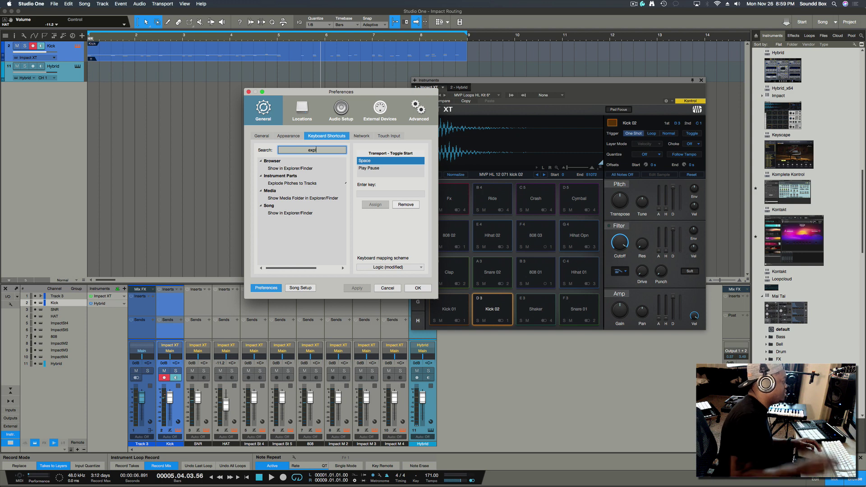
click(325, 184)
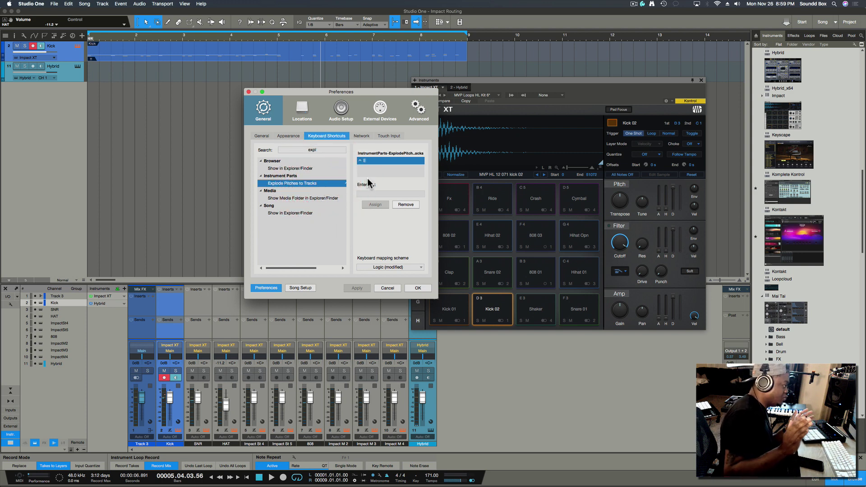
click(383, 288)
Apply Instrument Parts > Explode Pitches to Tracks to the Kick event
right_click(338, 54)
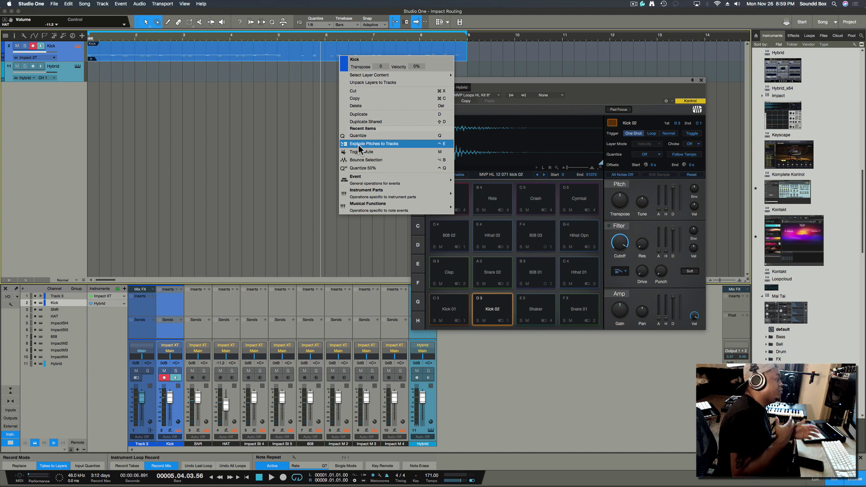
mouse_move(413, 195)
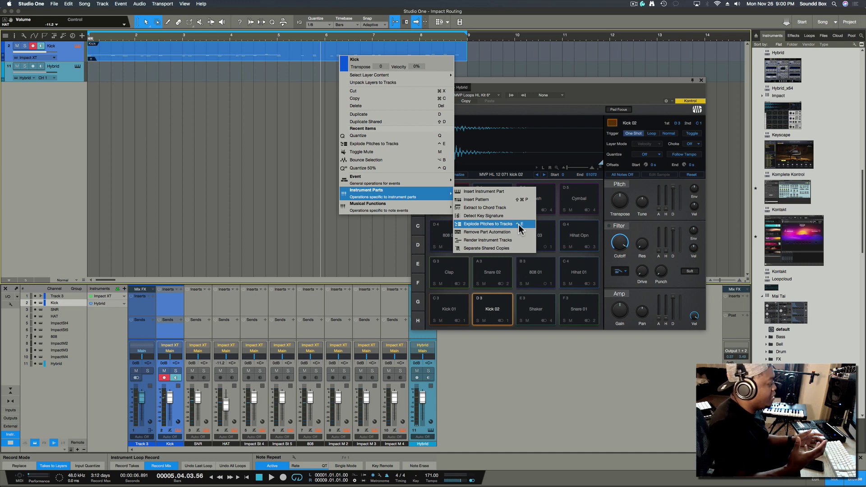
click(520, 228)
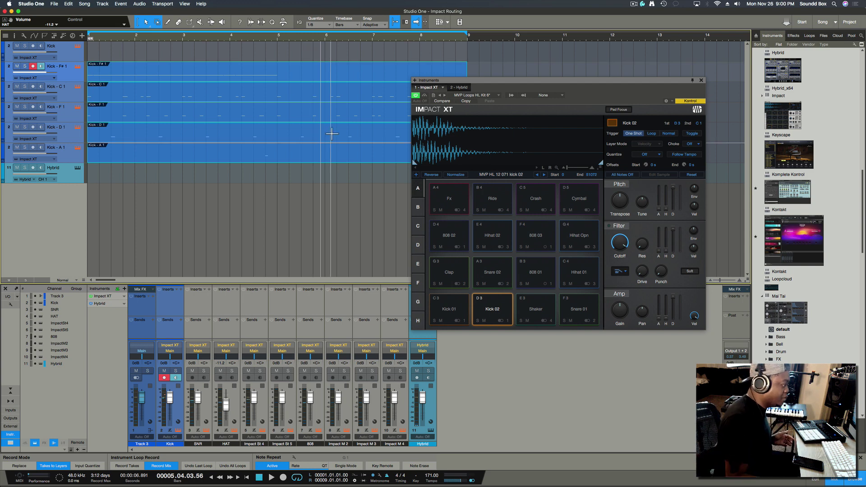
Audition Kick 02 and Shaker, then step through the exploded Kick tracks A 1, D 1, F 1, C 1 and F# 1
click(494, 314)
click(546, 305)
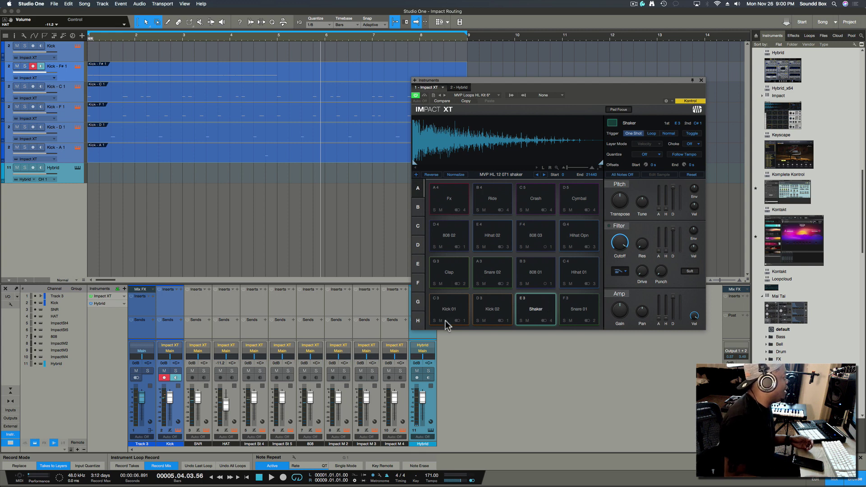
click(74, 154)
click(69, 137)
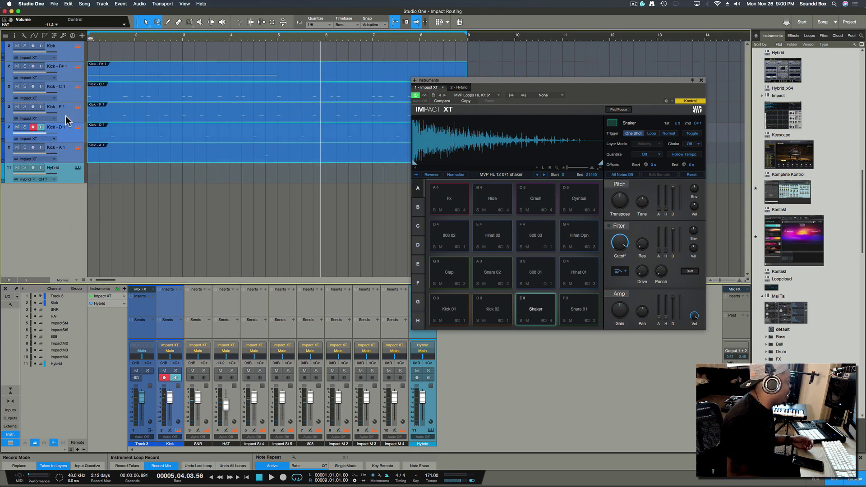
click(68, 118)
click(68, 97)
click(66, 78)
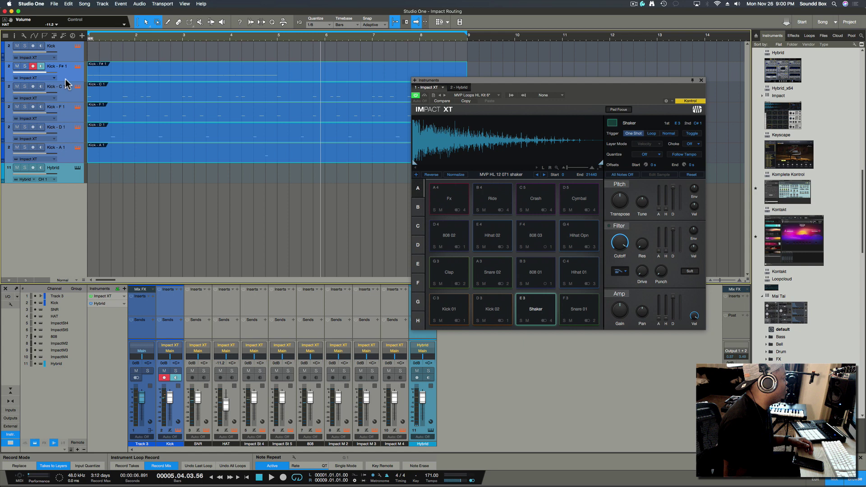
click(67, 100)
click(68, 113)
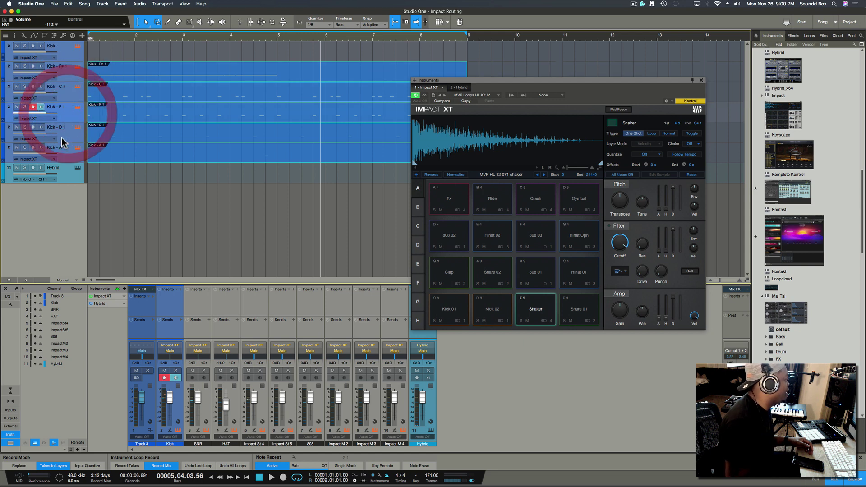
click(62, 137)
click(65, 145)
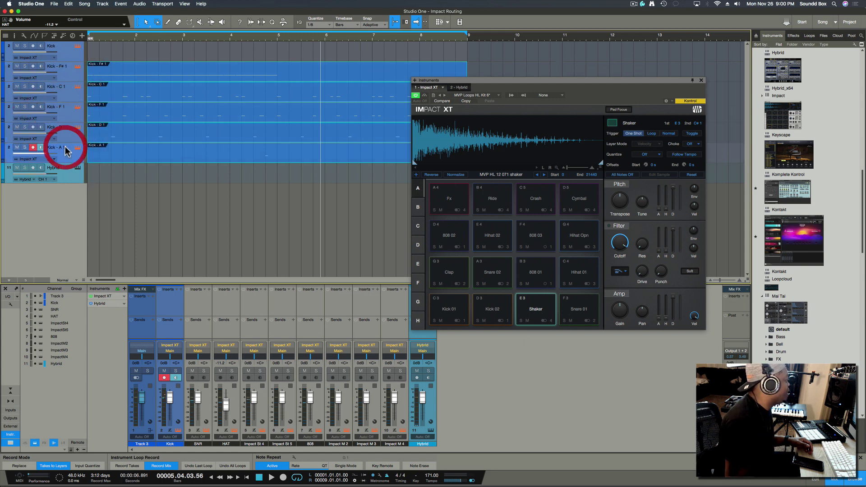
click(65, 71)
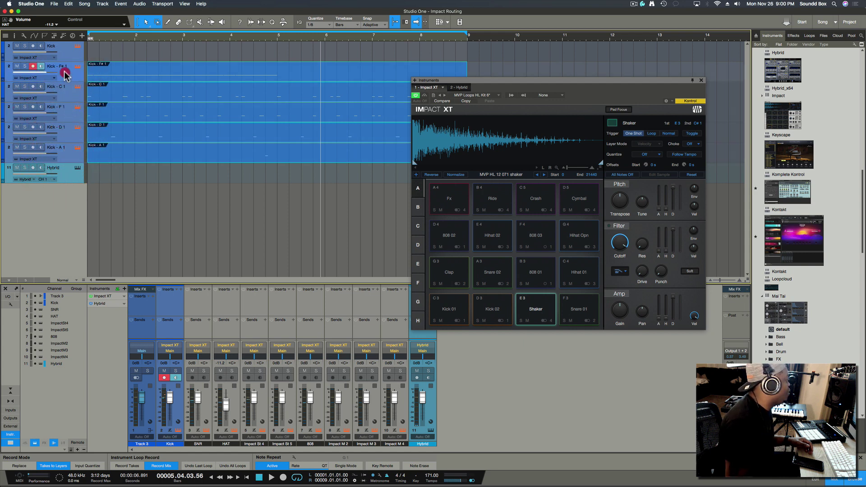
Solo Kick - F# 1, play it from the song start, and open its name for renaming
click(25, 66)
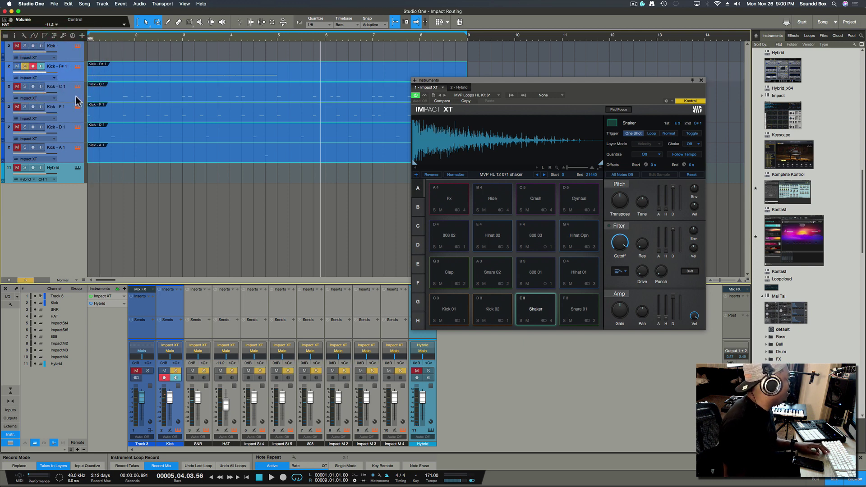
click(91, 39)
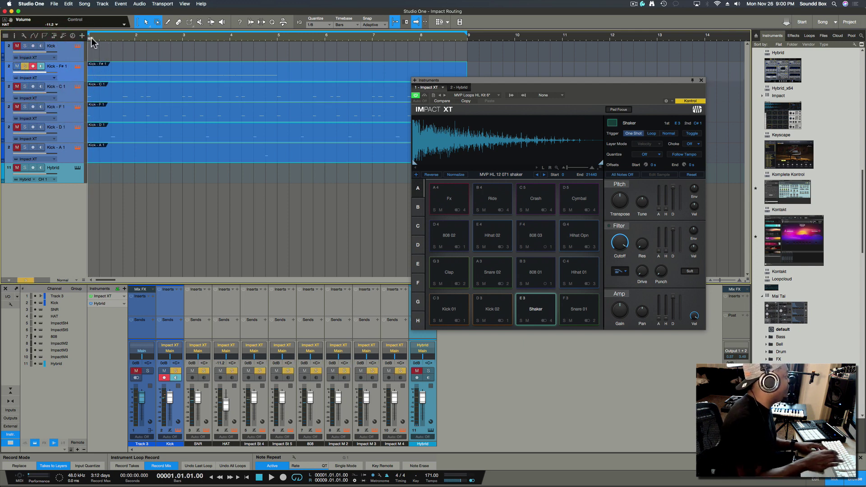
key(space)
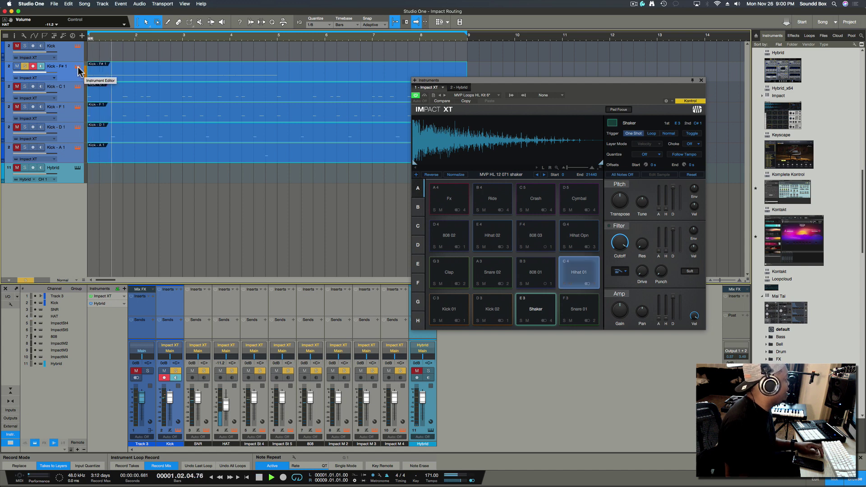
double_click(60, 66)
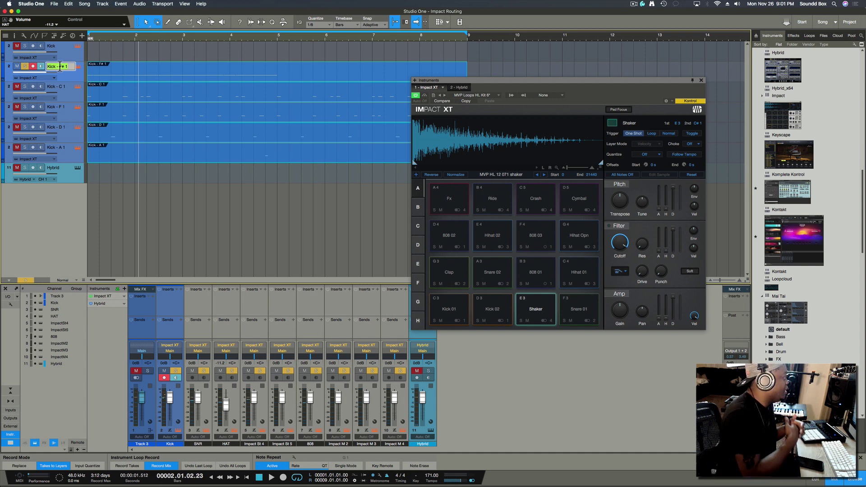
Name the first pad track HAT, then solo, audition and rename the Kick - C 1 track KICK
text(HAT)
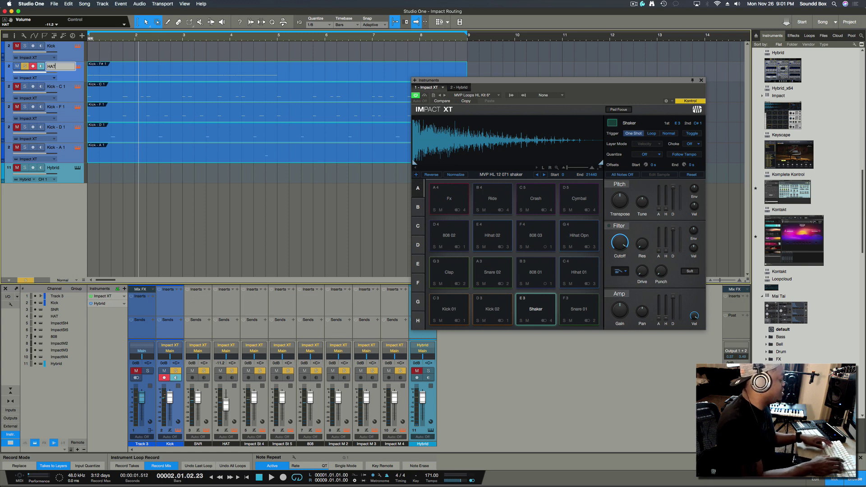
key(Return)
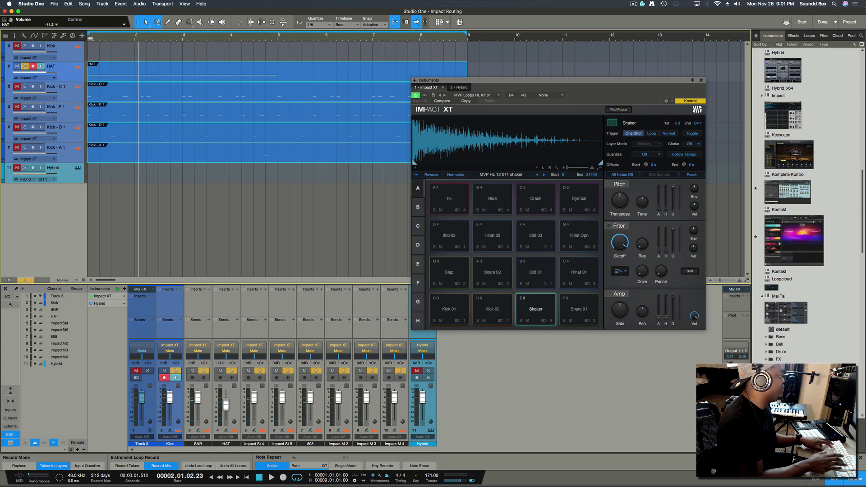
click(62, 87)
click(24, 86)
click(17, 86)
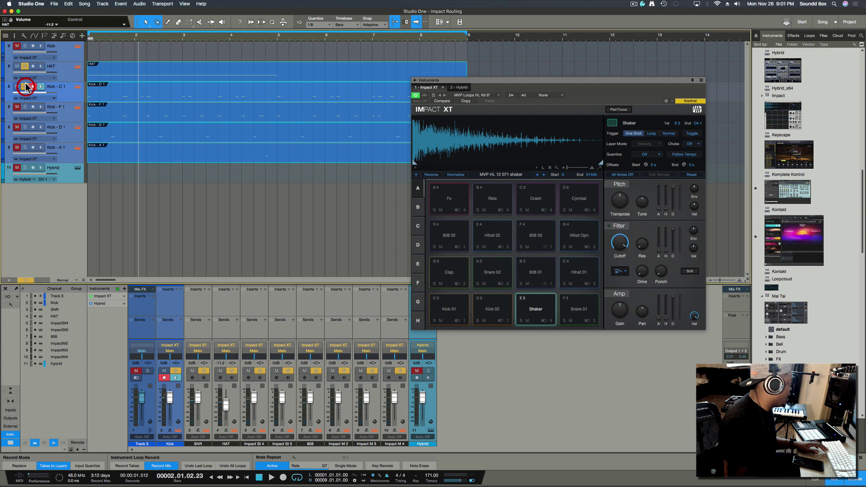
click(16, 66)
click(25, 67)
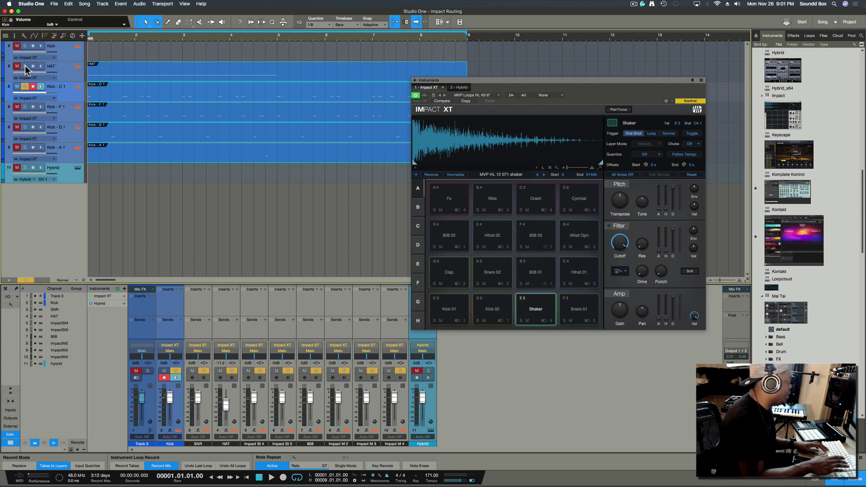
key(space)
key(space)
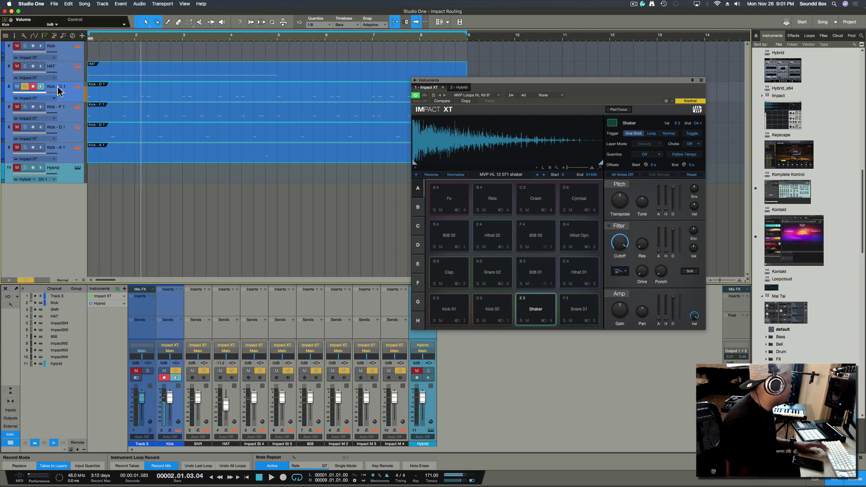
double_click(61, 86)
text(KICK)
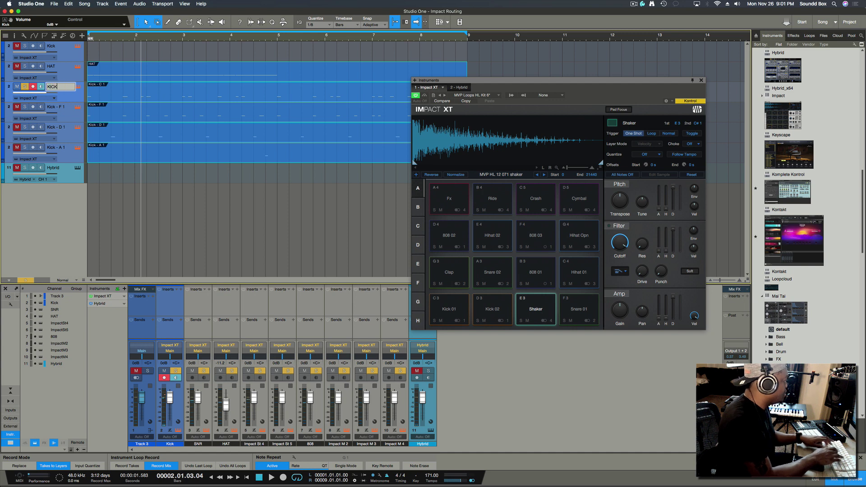
key(Return)
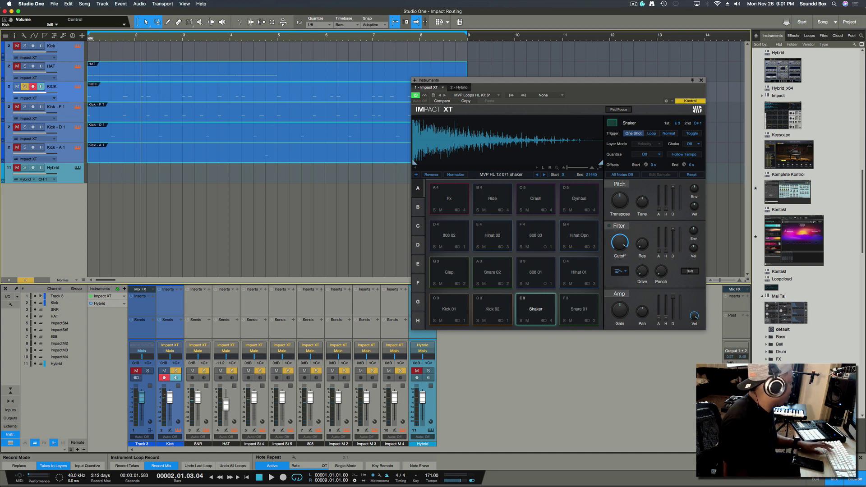
Solo and audition the Kick - F 1 track from bar 1, then rename it 808
click(24, 106)
click(24, 86)
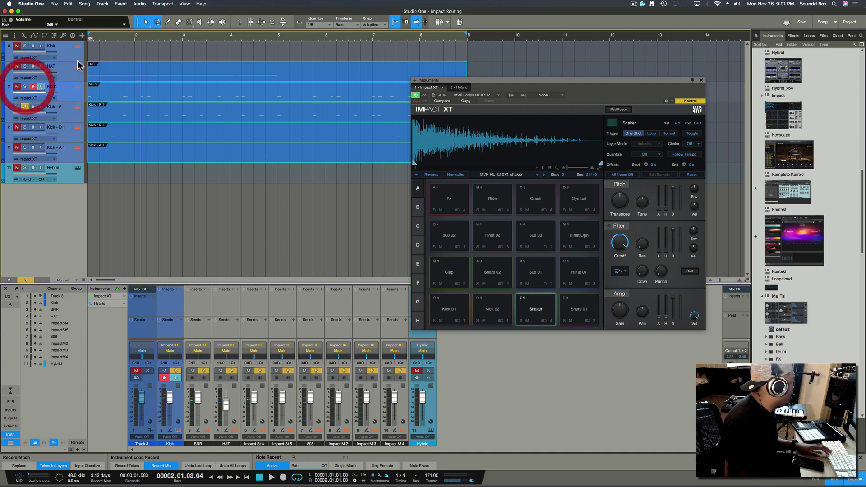
click(90, 39)
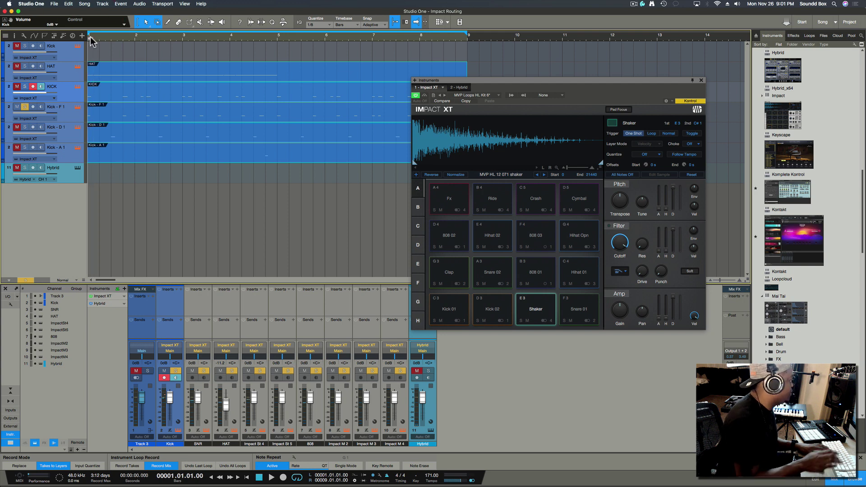
key(space)
double_click(56, 107)
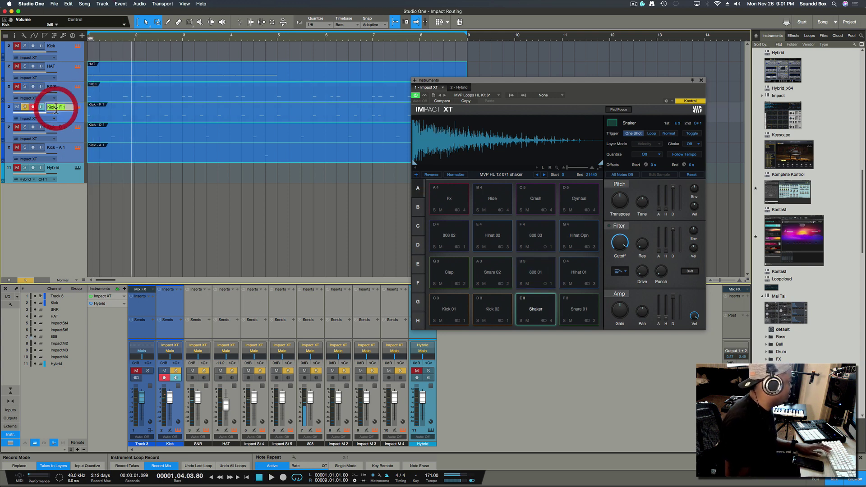
text(808)
key(Return)
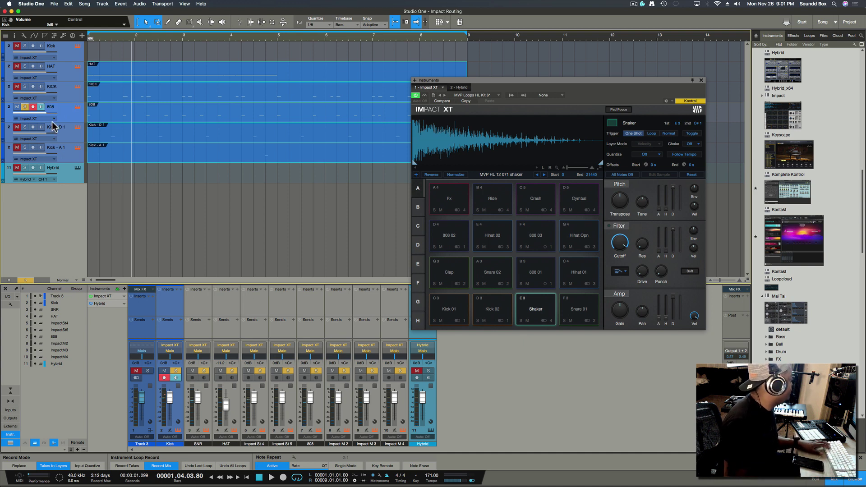
Solo and audition the Kick - D 1 track, then rename it SNR
click(25, 127)
click(25, 107)
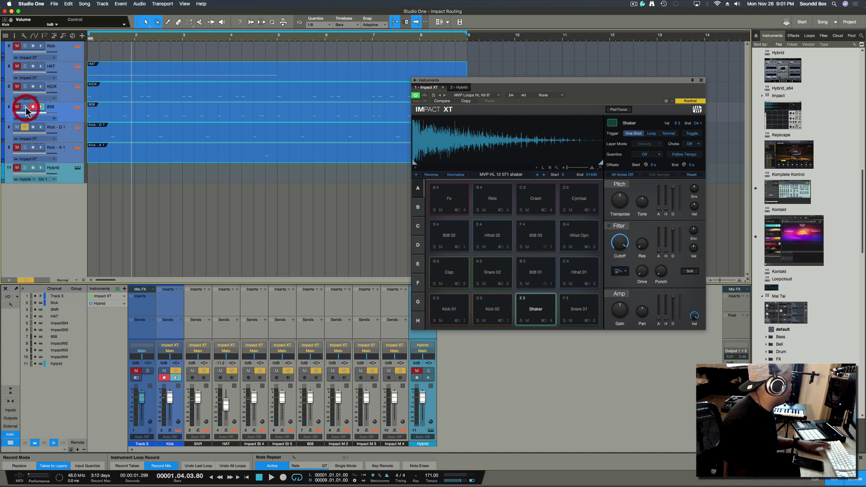
key(space)
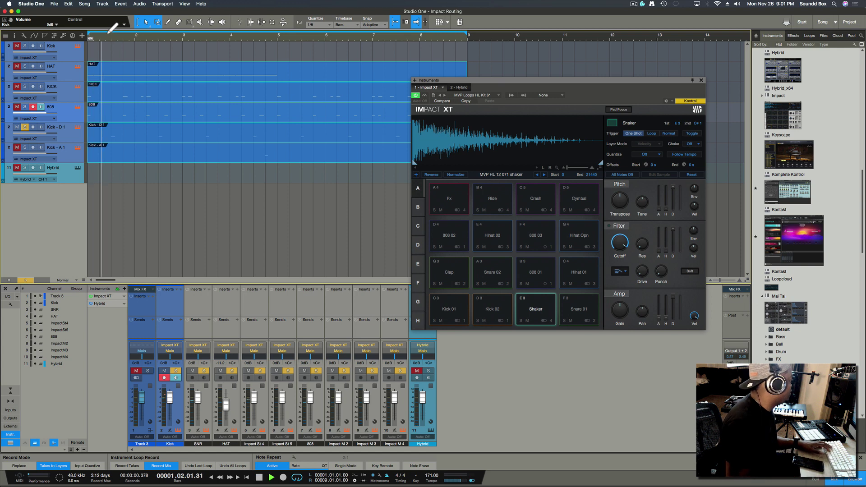
double_click(53, 127)
text(SNR)
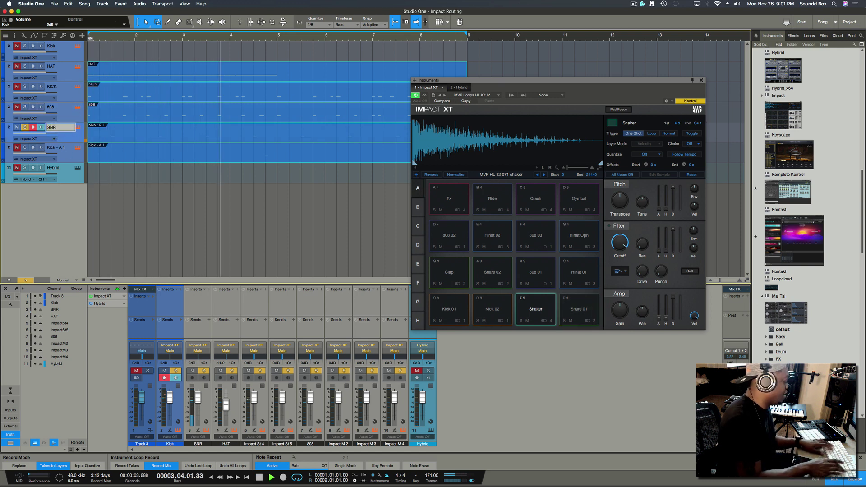
key(Return)
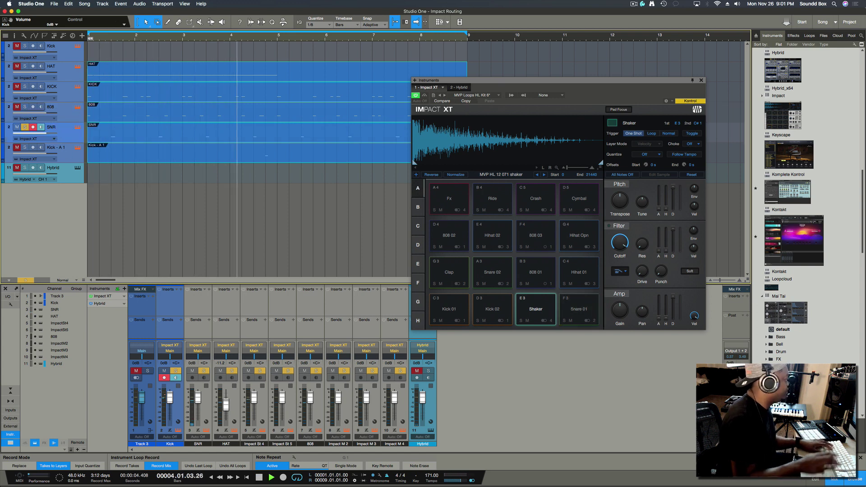
Unsolo SNR, then solo the Kick - A 1 track and rename it 808-2
click(25, 127)
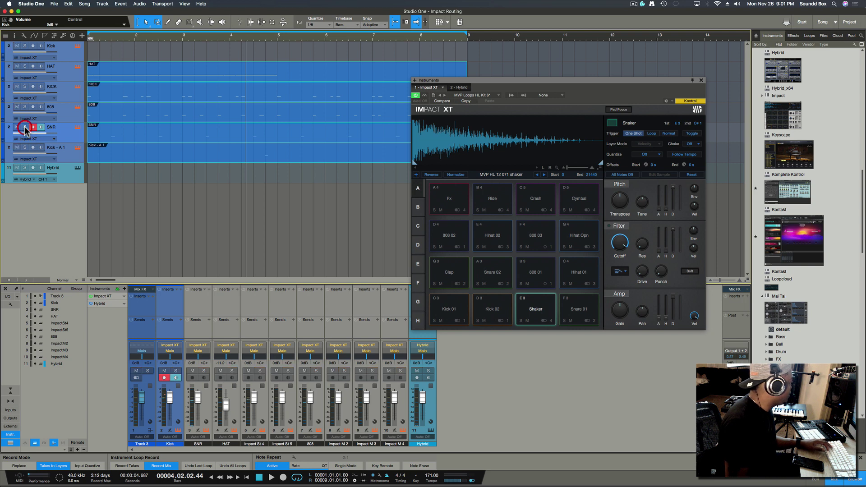
click(72, 150)
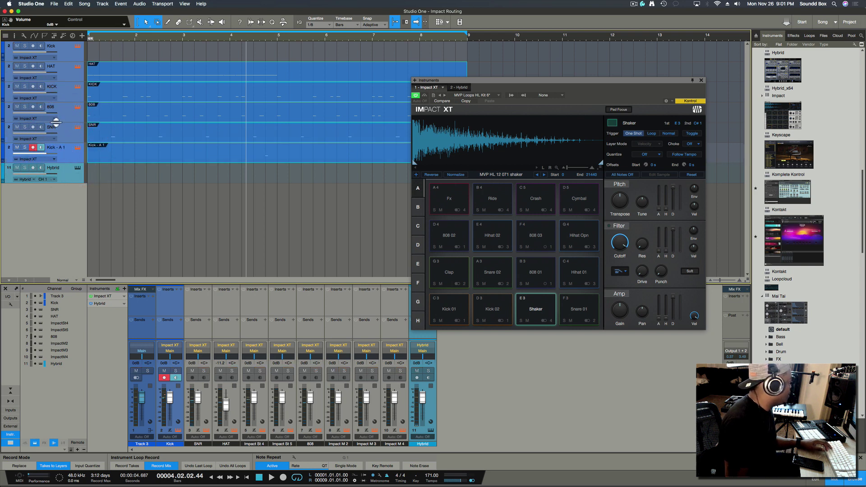
click(25, 147)
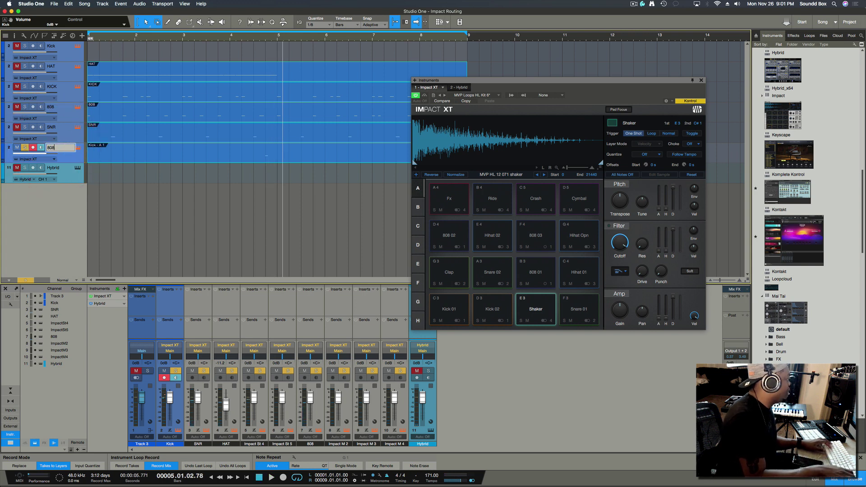
text(-2)
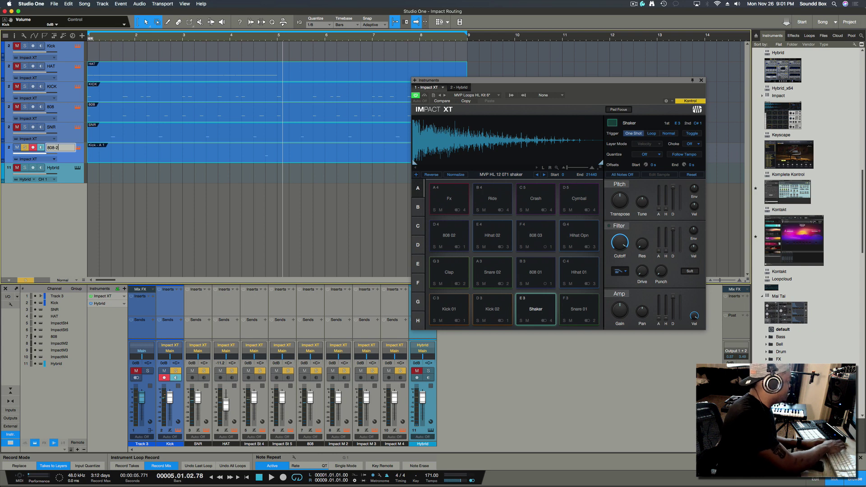
key(Return)
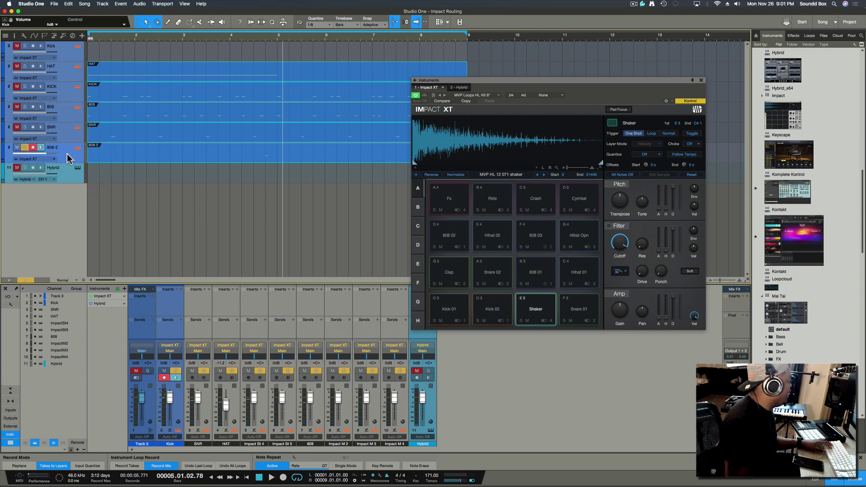
Reorder the pad tracks to KICK, SNR, HAT, 808, 808-2 in the track list
mouse_move(67, 99)
mouse_down()
mouse_move(64, 118)
mouse_move(70, 113)
mouse_up()
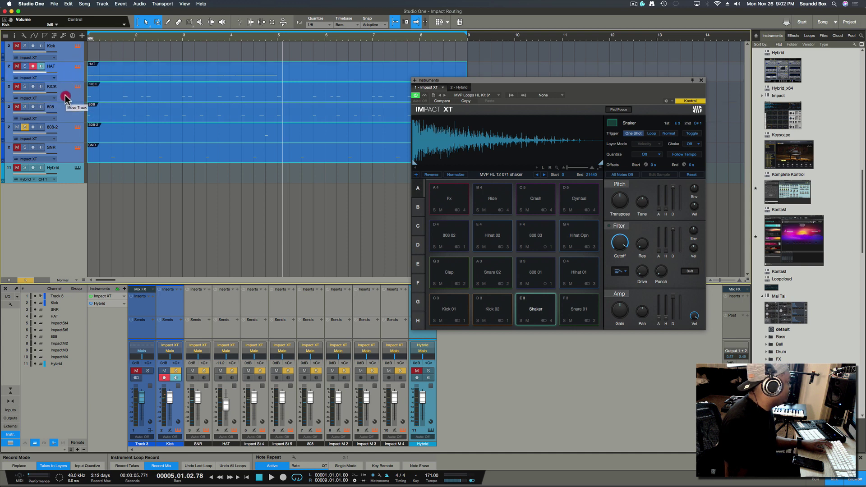
mouse_move(66, 104)
mouse_down()
mouse_move(67, 97)
mouse_move(66, 105)
mouse_up()
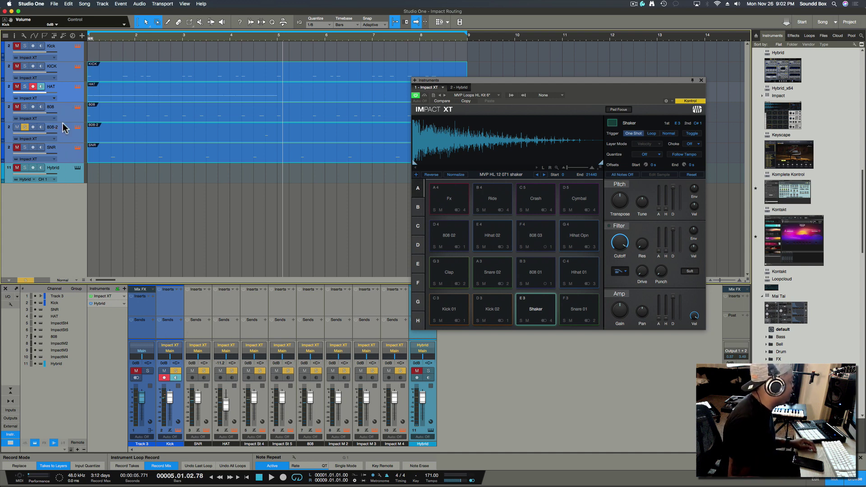
click(102, 182)
click(63, 154)
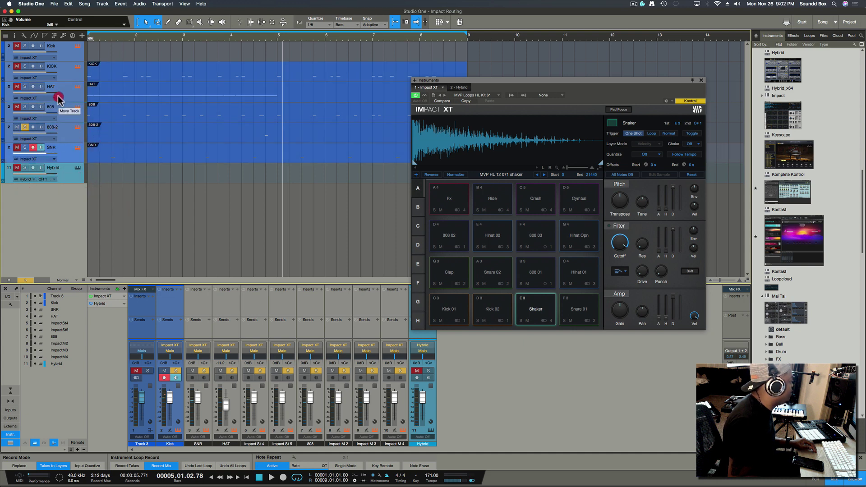
drag(60, 103, 63, 115)
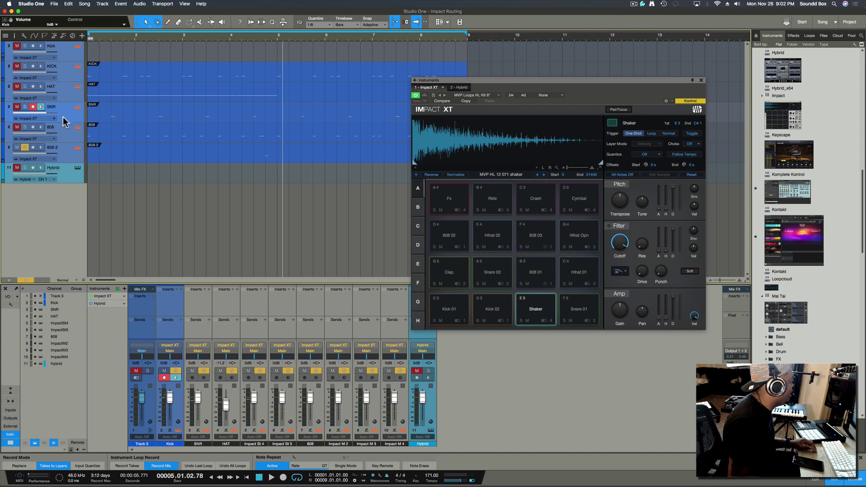
drag(61, 88, 58, 86)
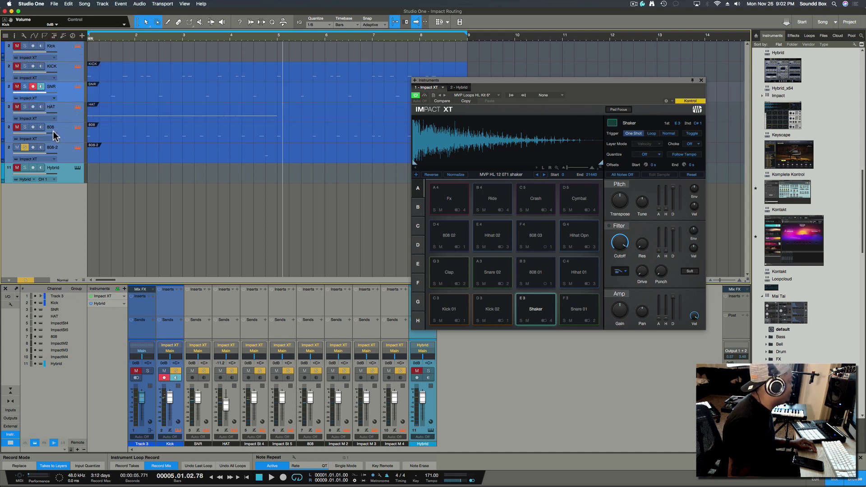
Unsolo 808-2, return to the song start, and select the HAT, 808 and SNR tracks
click(27, 150)
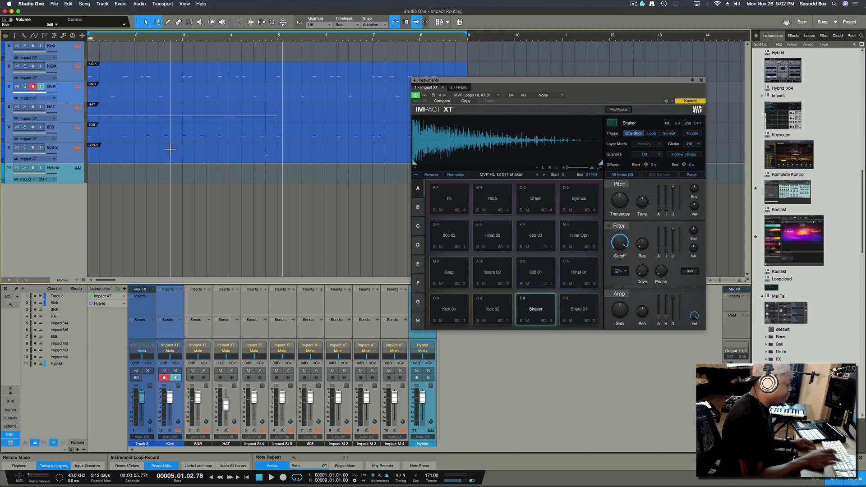
key(comma)
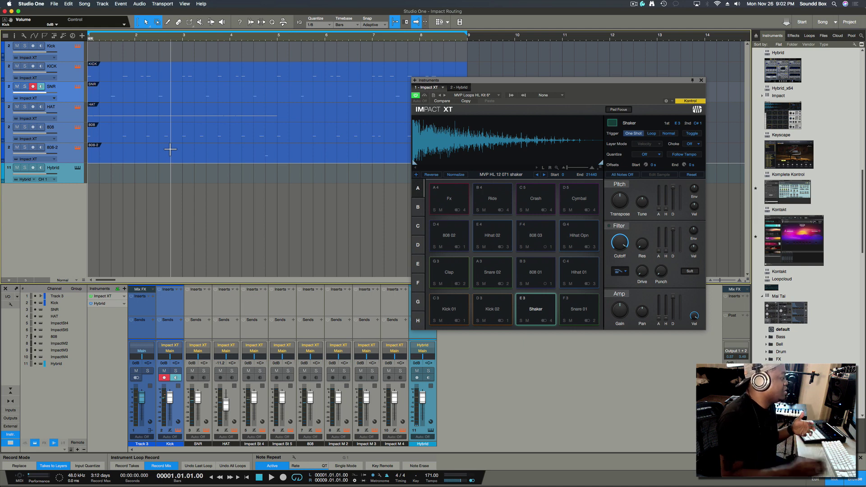
click(68, 113)
click(67, 135)
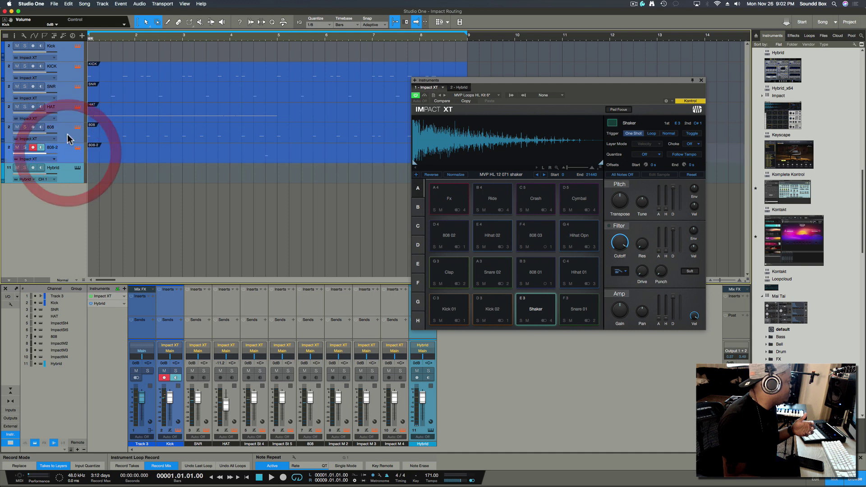
click(68, 132)
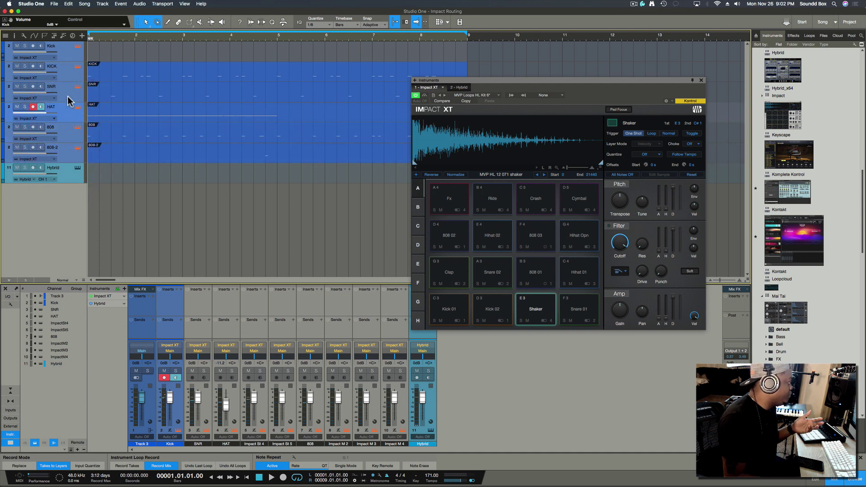
click(69, 98)
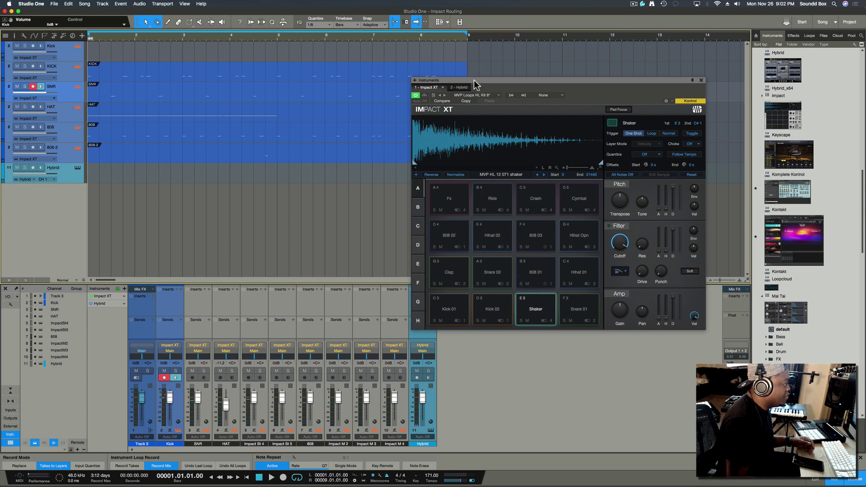
Open the SNR part in an enlarged note editor showing pad names
drag(475, 84, 563, 119)
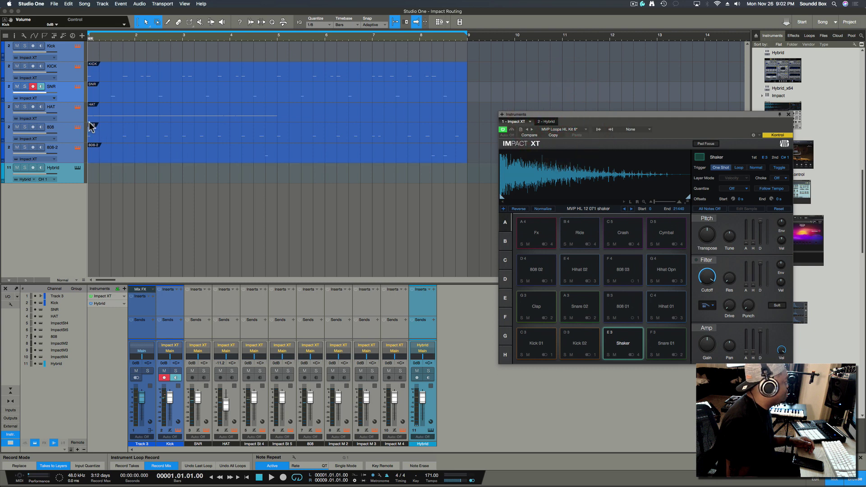
double_click(138, 95)
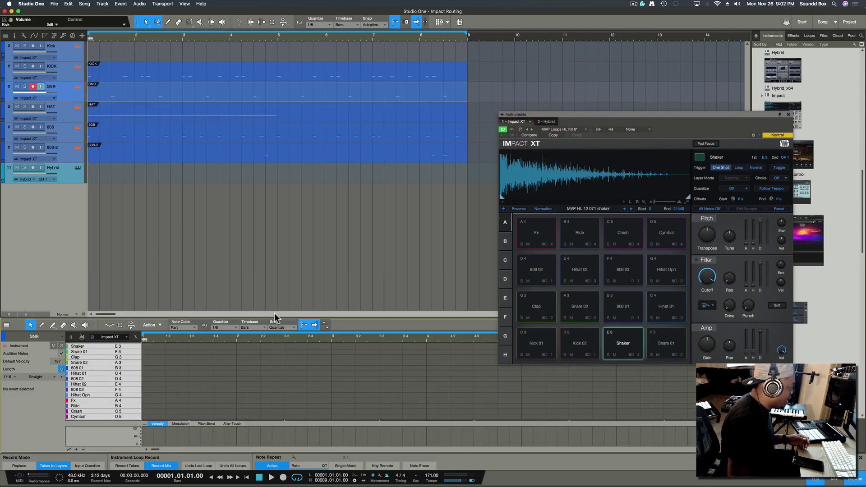
drag(274, 287, 274, 227)
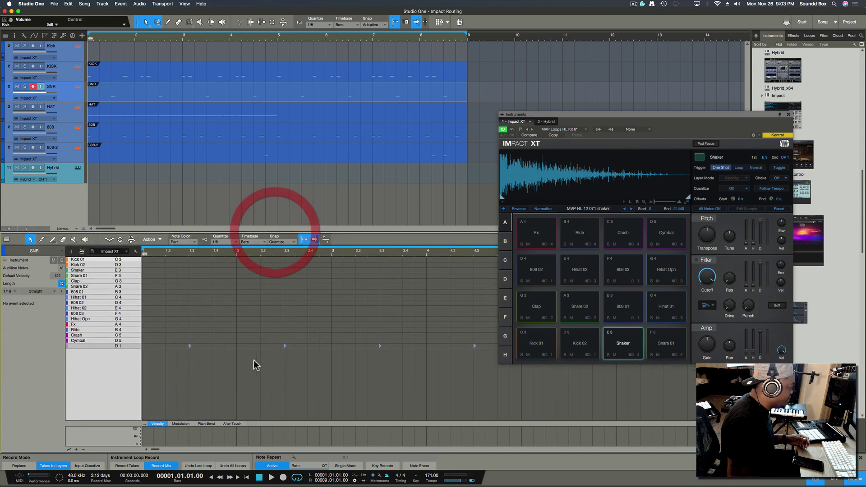
click(71, 252)
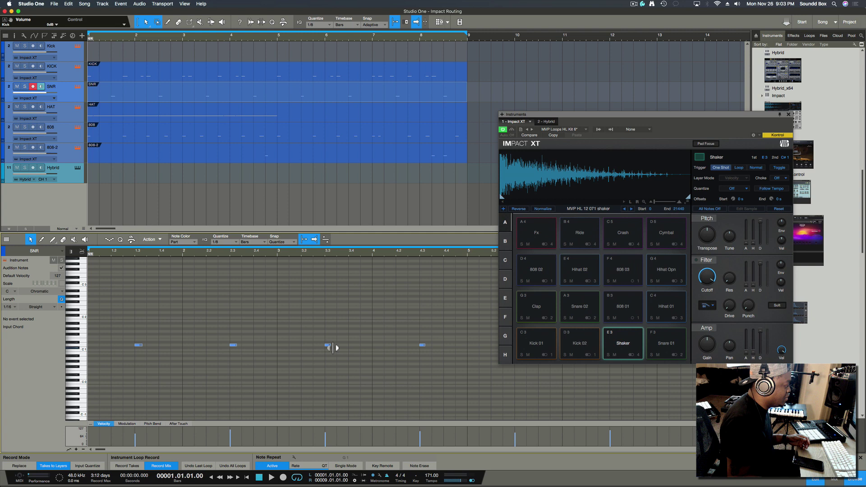
click(81, 252)
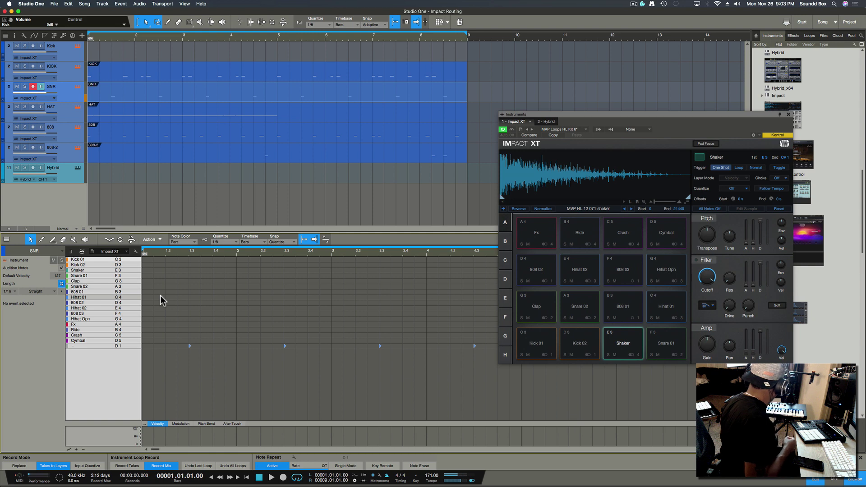
Copy the D1 note from bar 2.3 to bar 2.4 and play the pattern
click(285, 345)
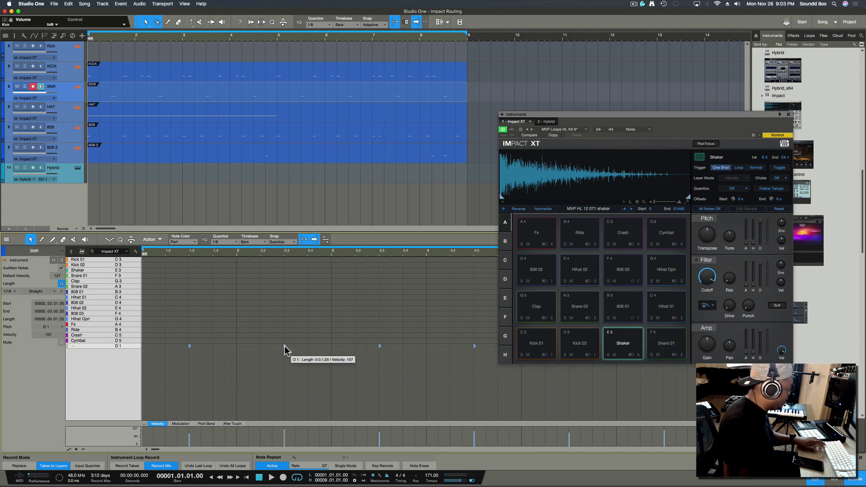
drag(292, 347, 308, 347)
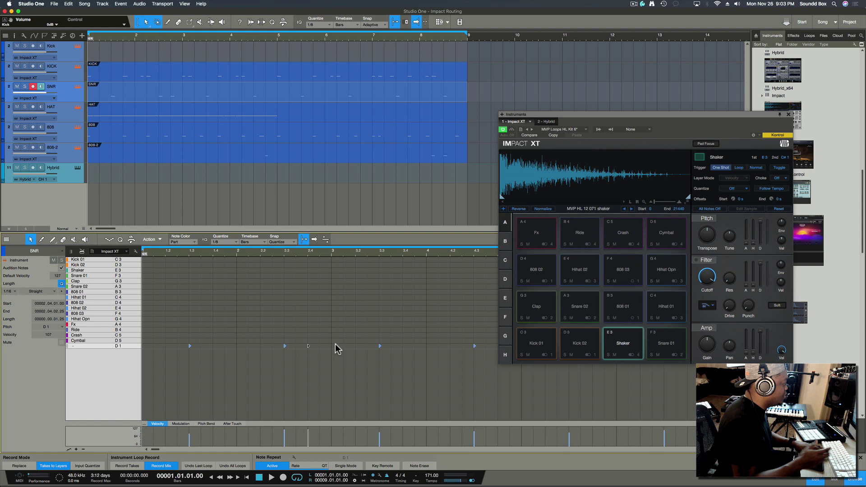
click(328, 332)
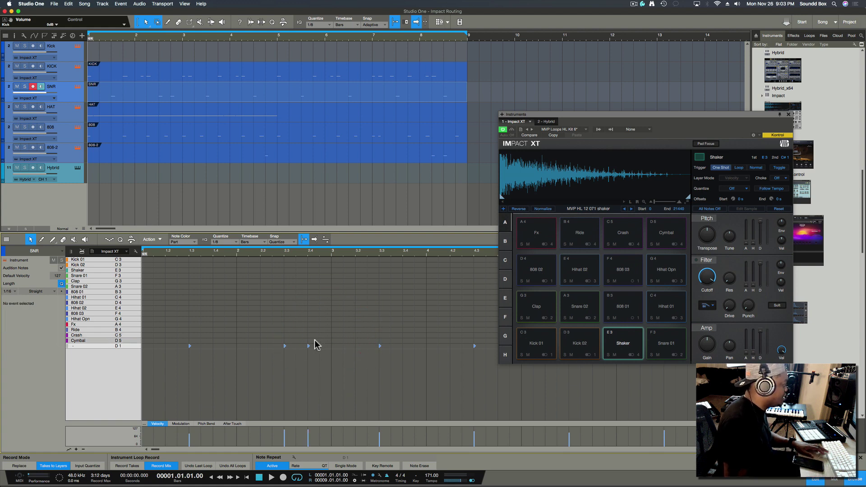
key(space)
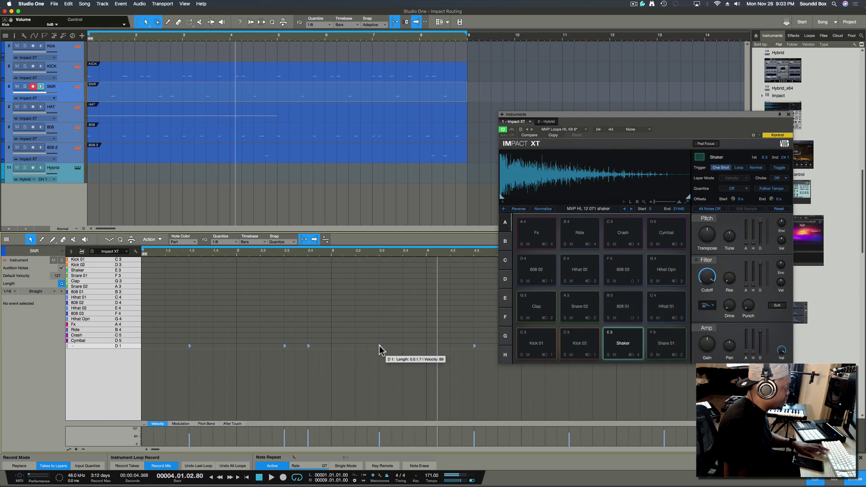
Move the D1 note to 3.04.03, copy it to 4.01.03, audition, and show the mixer
click(308, 346)
drag(308, 347, 416, 349)
click(332, 258)
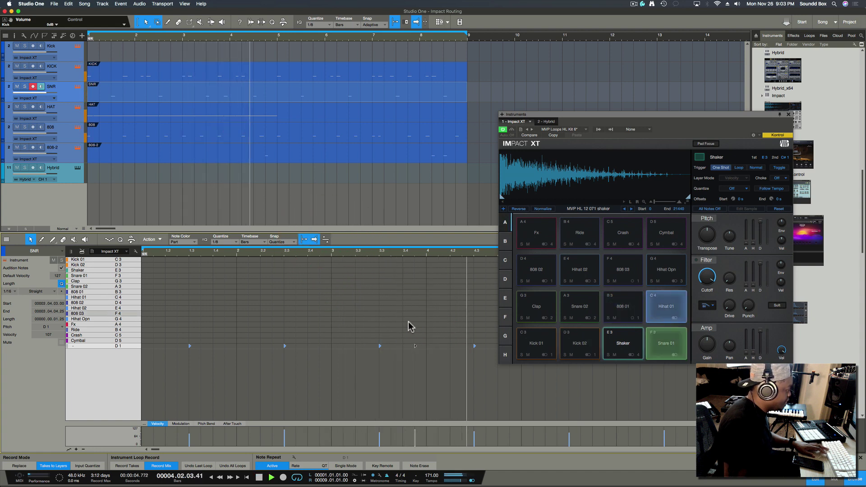
drag(415, 346, 427, 347)
click(356, 256)
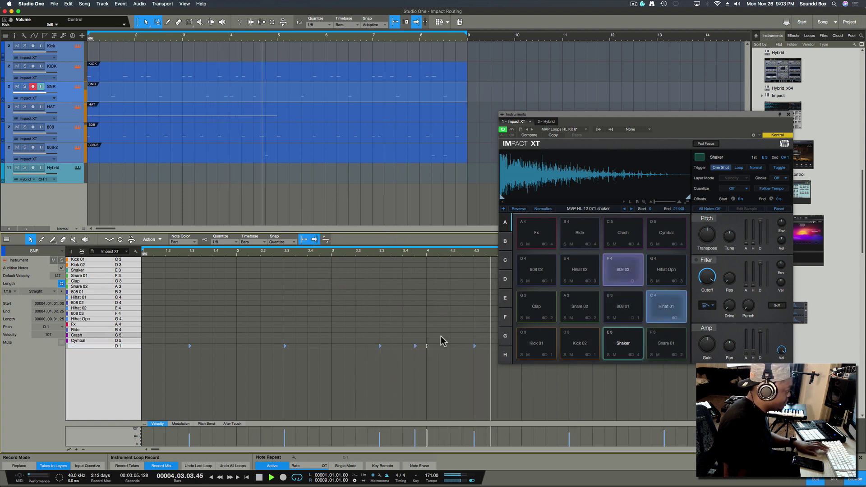
drag(427, 346, 439, 347)
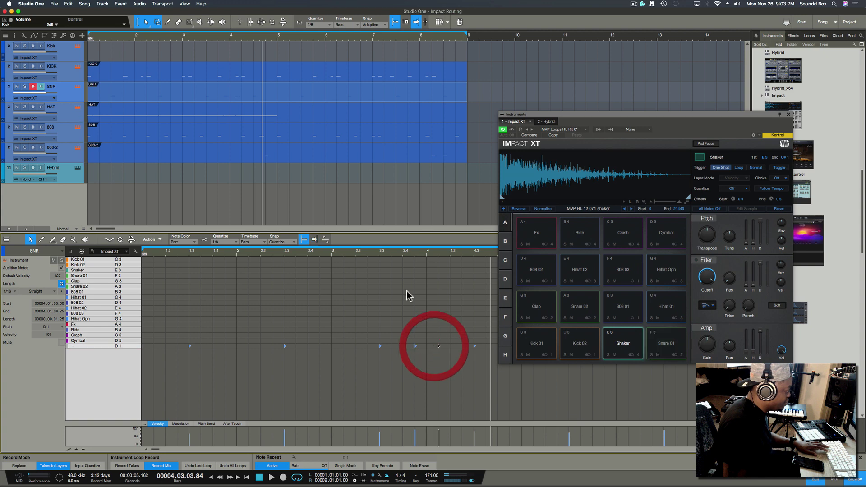
click(377, 255)
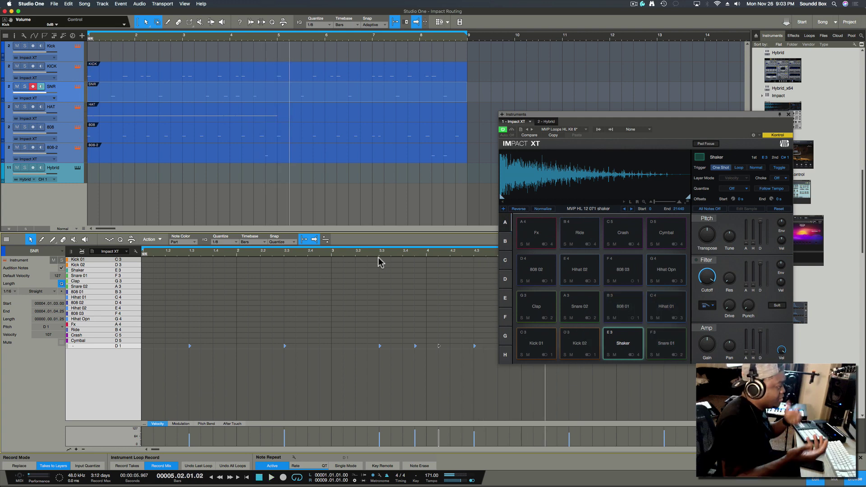
key(F3)
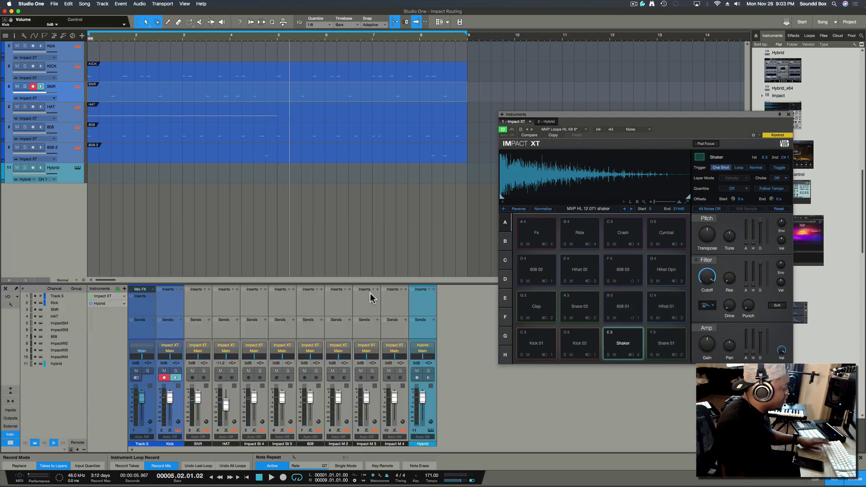
click(260, 330)
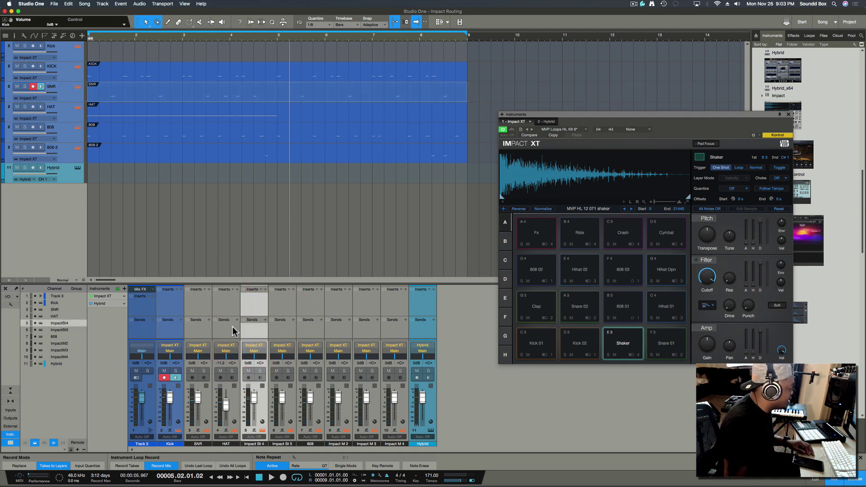
click(234, 332)
click(256, 330)
click(281, 332)
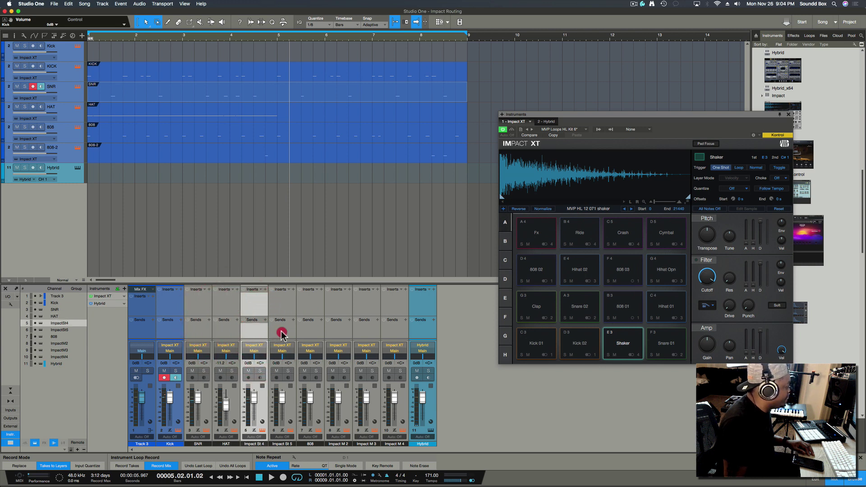
click(304, 334)
click(334, 331)
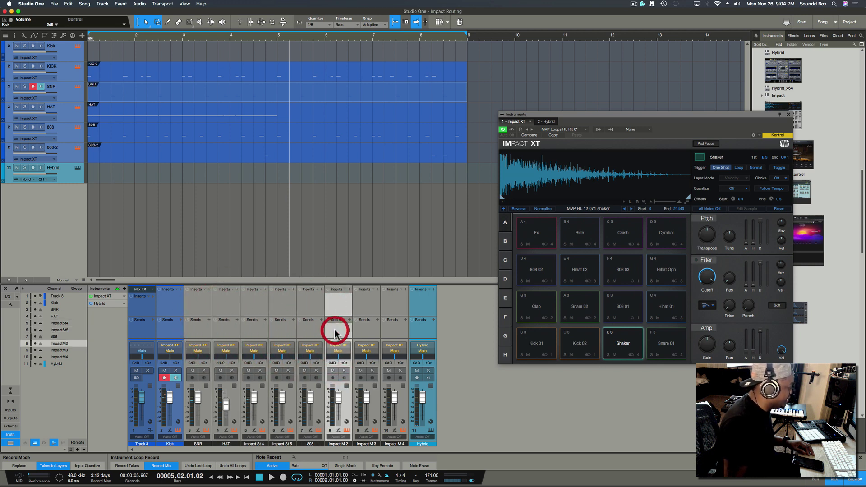
click(366, 331)
click(389, 334)
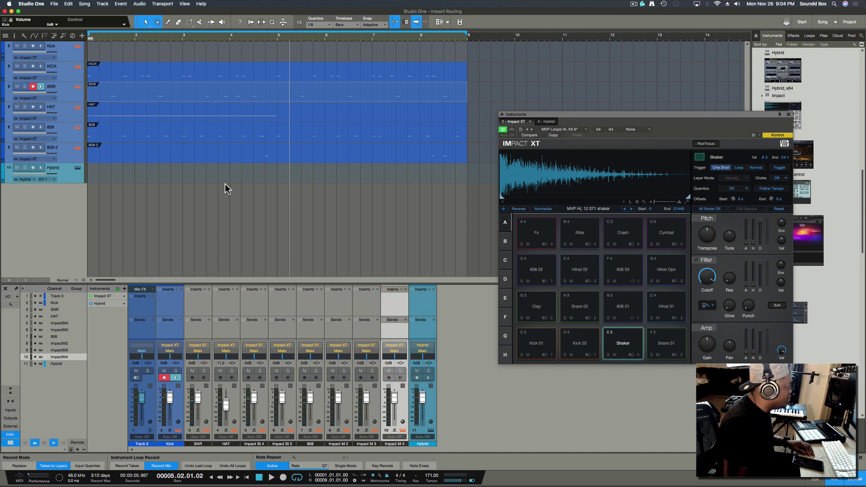
click(64, 72)
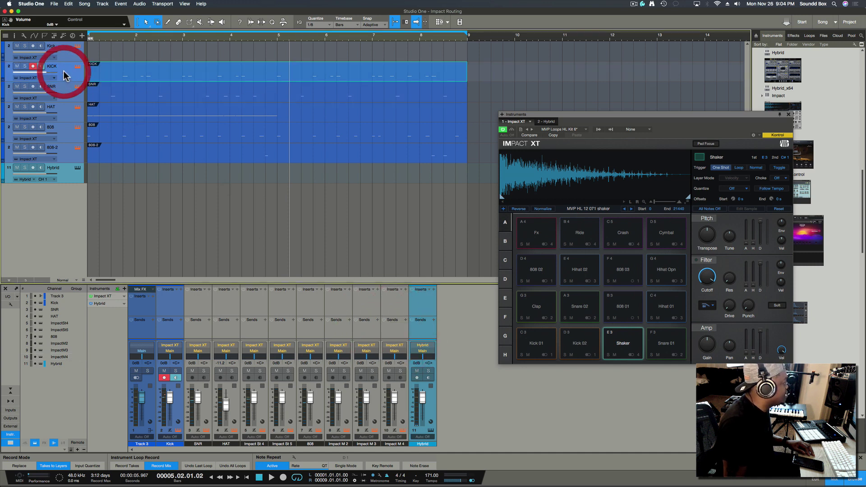
click(67, 88)
click(67, 112)
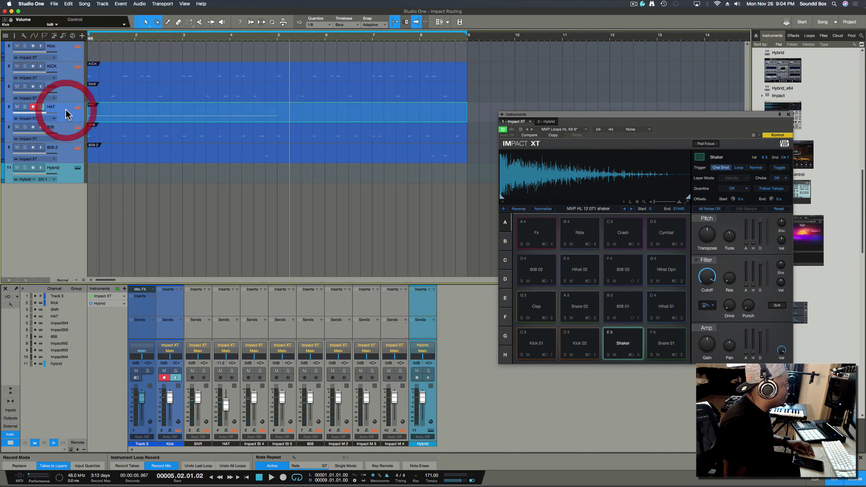
click(63, 77)
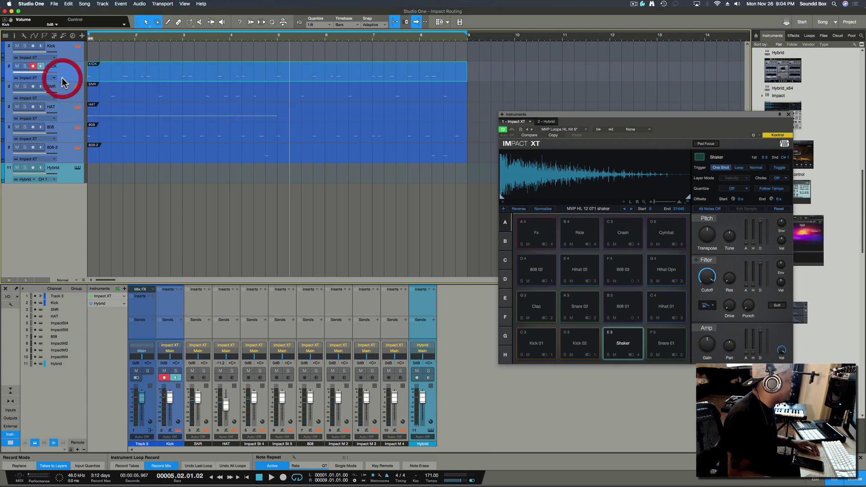
click(70, 99)
click(70, 119)
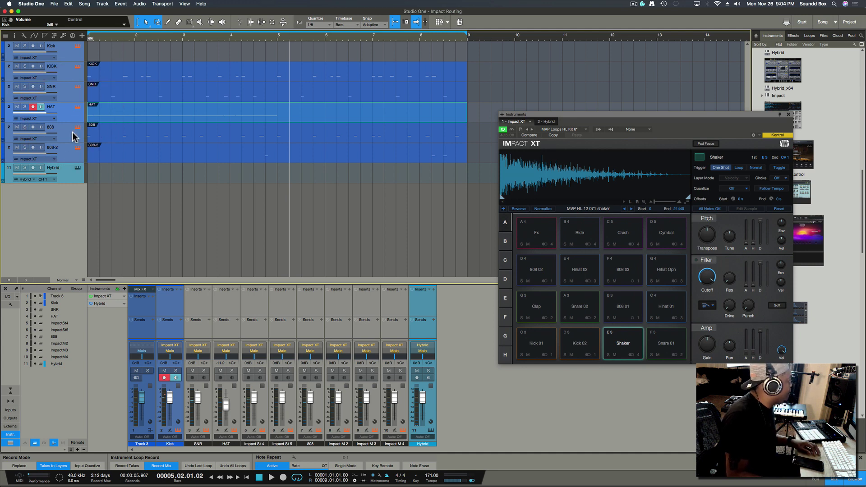
click(71, 134)
click(289, 118)
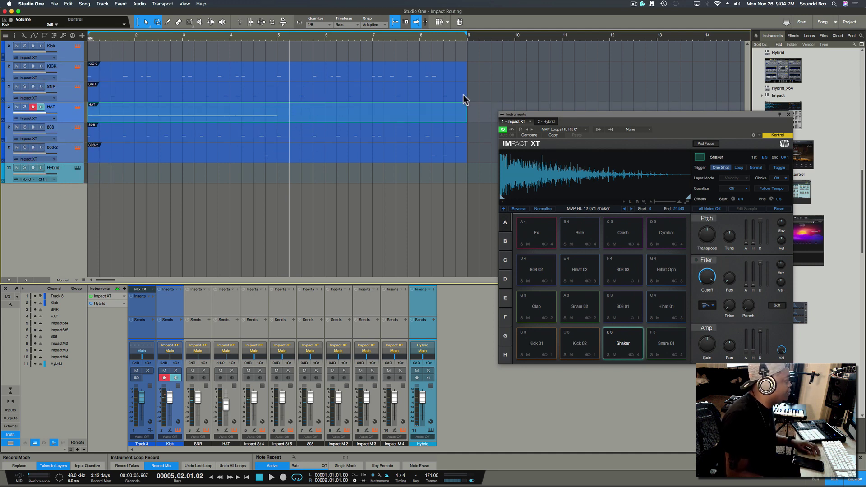
Shorten the HAT event to end at bar 5, duplicate it into bars 5–9, and play
drag(465, 116, 274, 124)
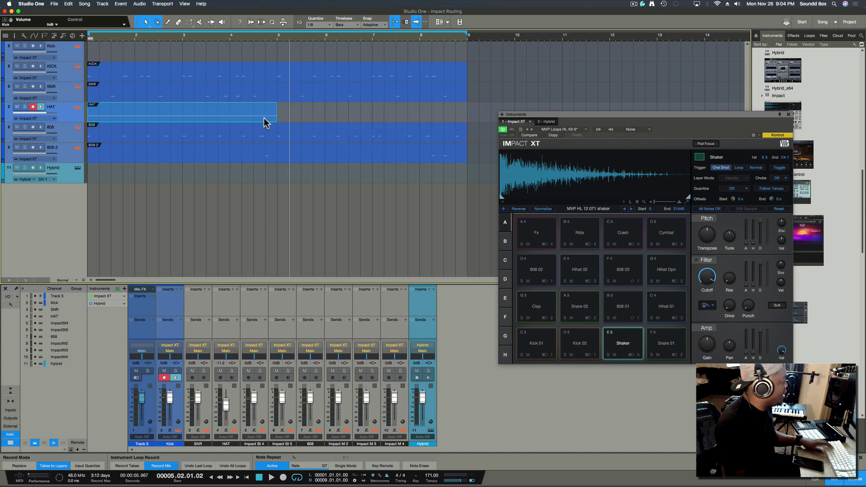
key(d)
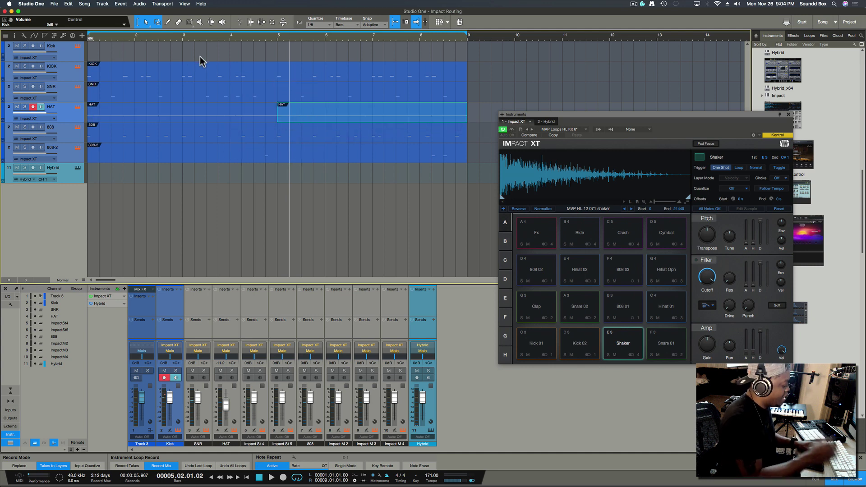
key(Home)
key(space)
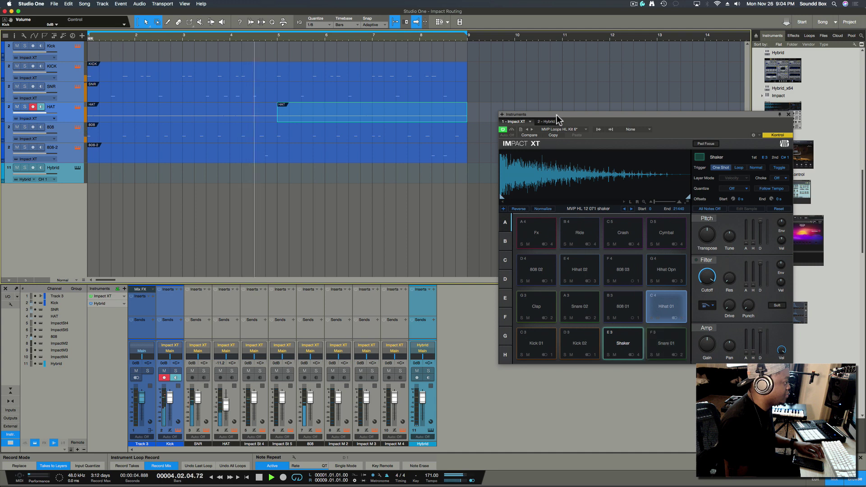
drag(556, 114, 536, 212)
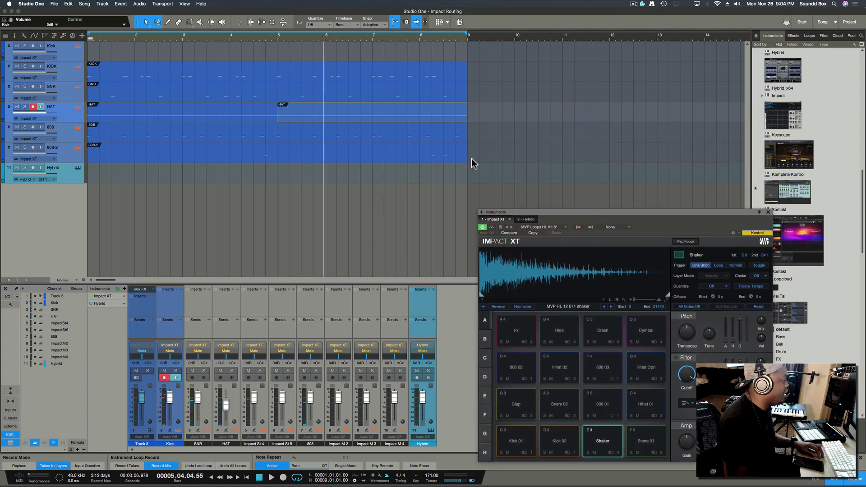
Select the KICK, SNR and HAT parts and drag them to start at bar 9
drag(469, 160, 169, 102)
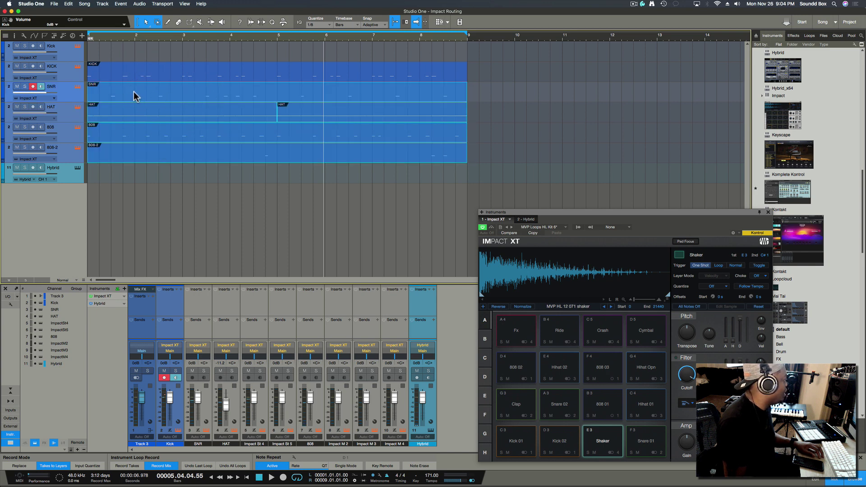
click(154, 188)
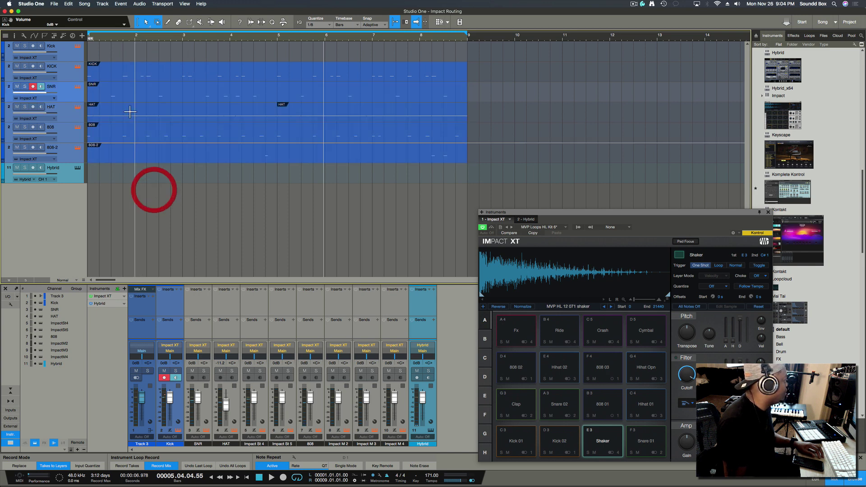
click(119, 77)
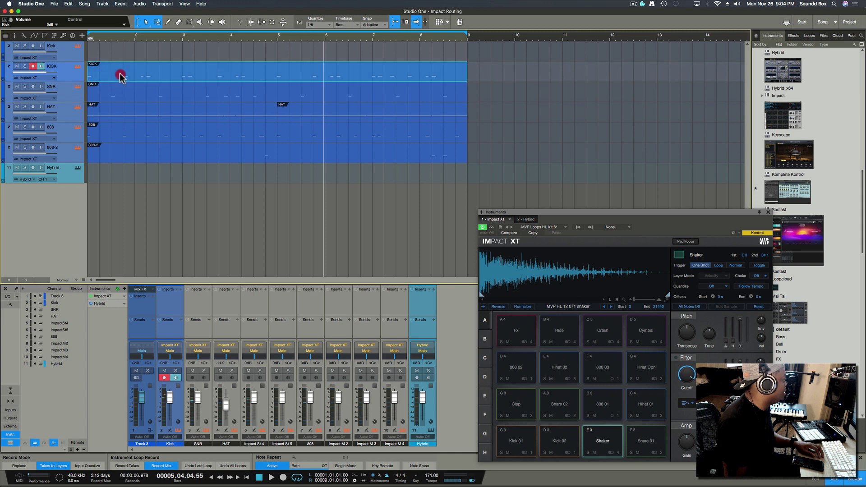
shift+click(123, 98)
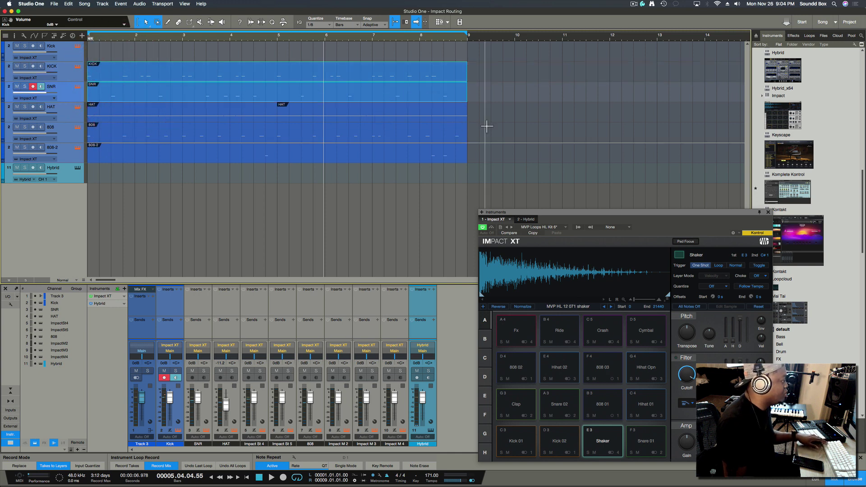
drag(483, 122, 157, 51)
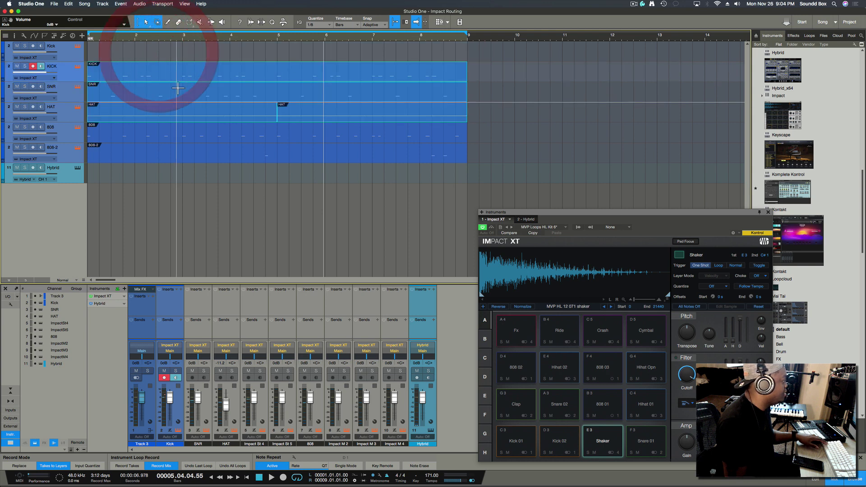
click(139, 79)
drag(139, 79, 519, 80)
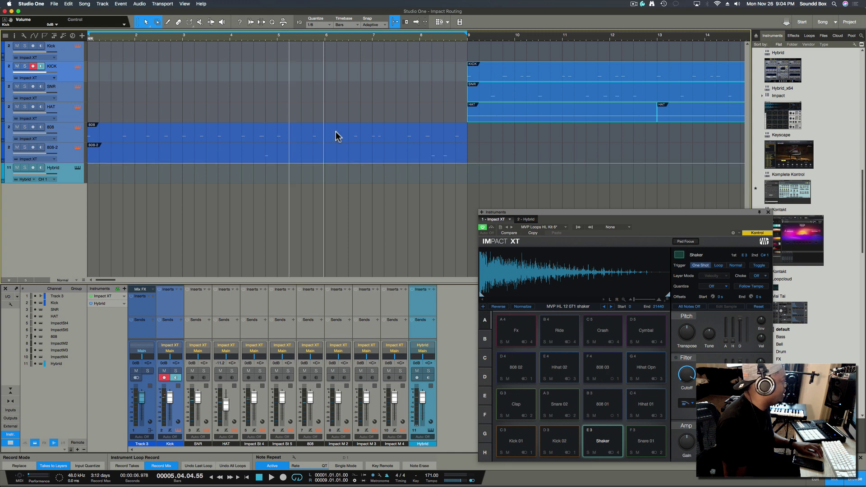
Play from the start, duplicate the 808 and 808-2 parts to follow at bar 9, and zoom out
key(Home)
key(space)
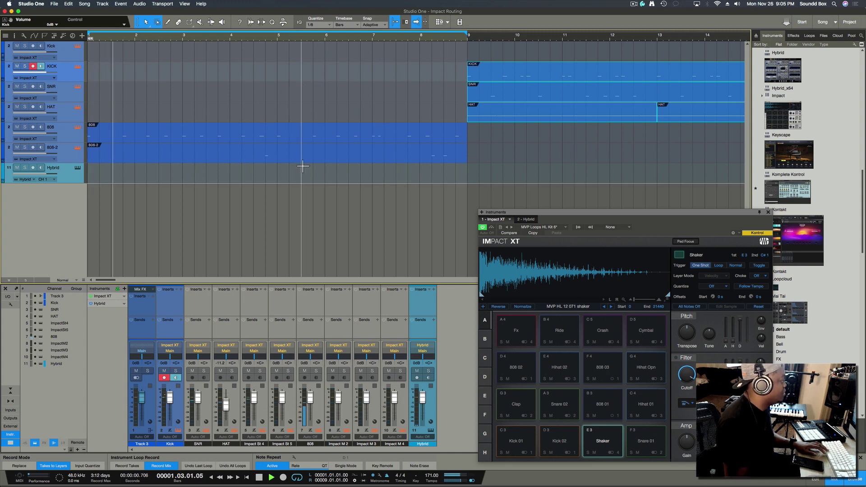
drag(326, 186, 328, 139)
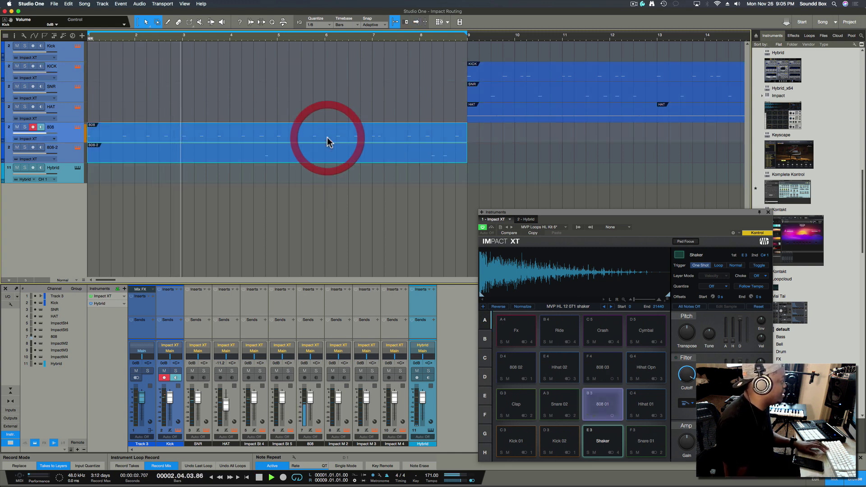
key(d)
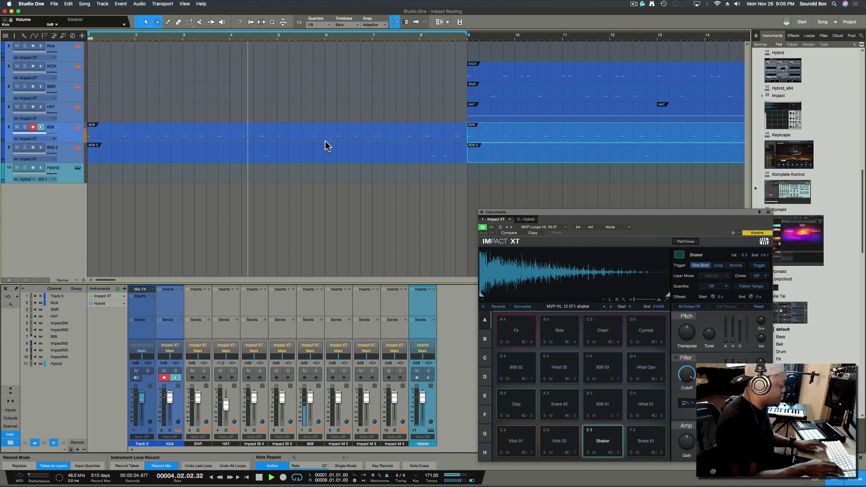
key(w)
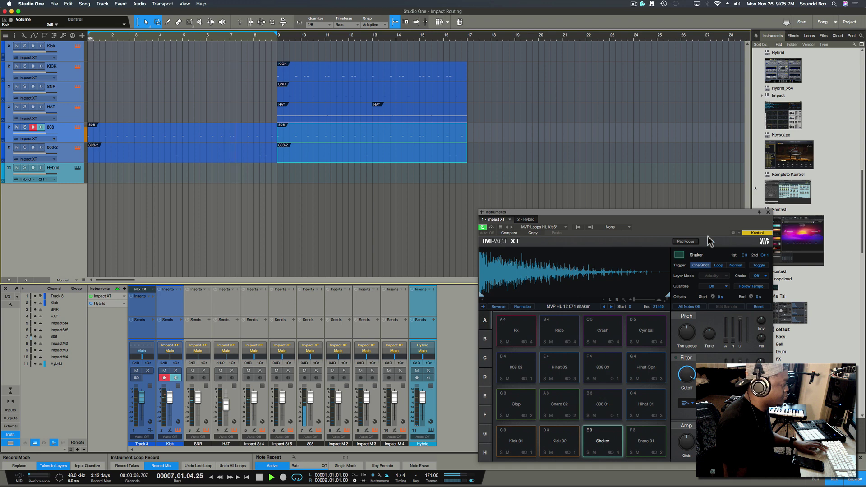
click(691, 212)
Play from bar 9, lower the Kick channel fader to -5.7 dB, then stop playback
drag(691, 212, 699, 100)
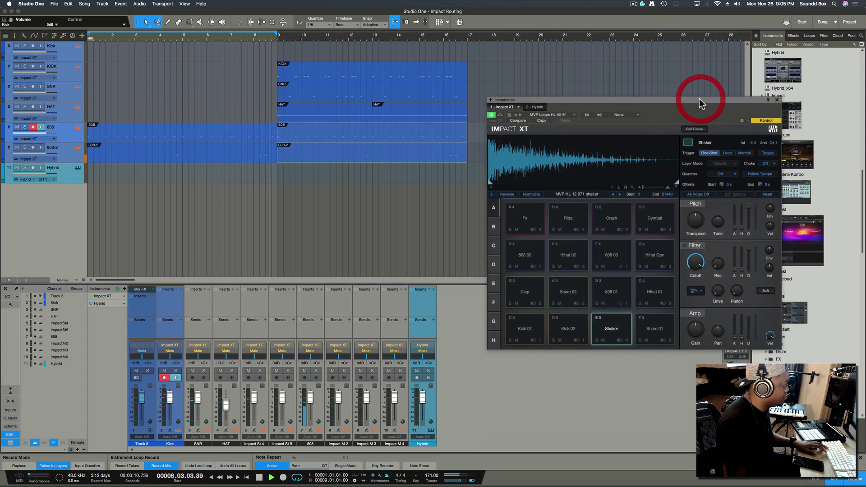
key(F3)
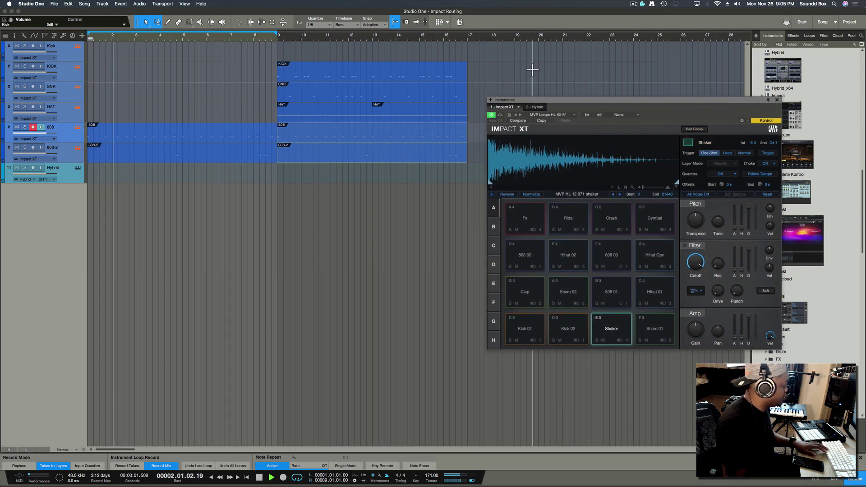
click(279, 39)
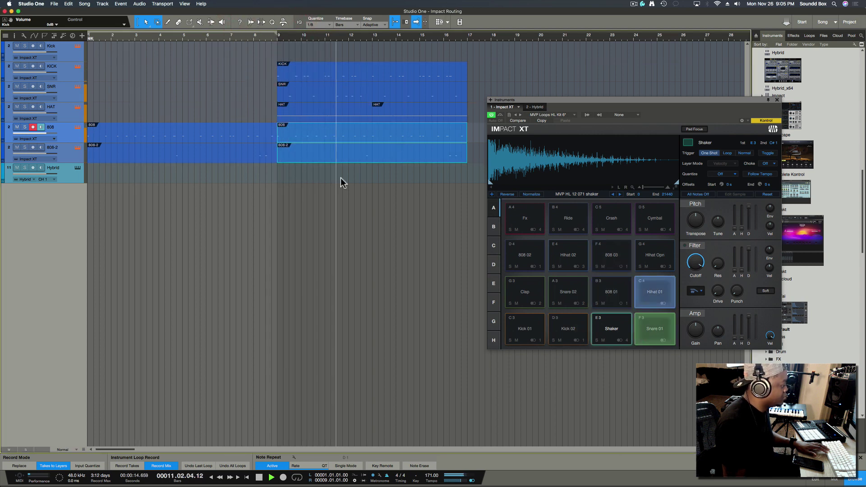
key(F3)
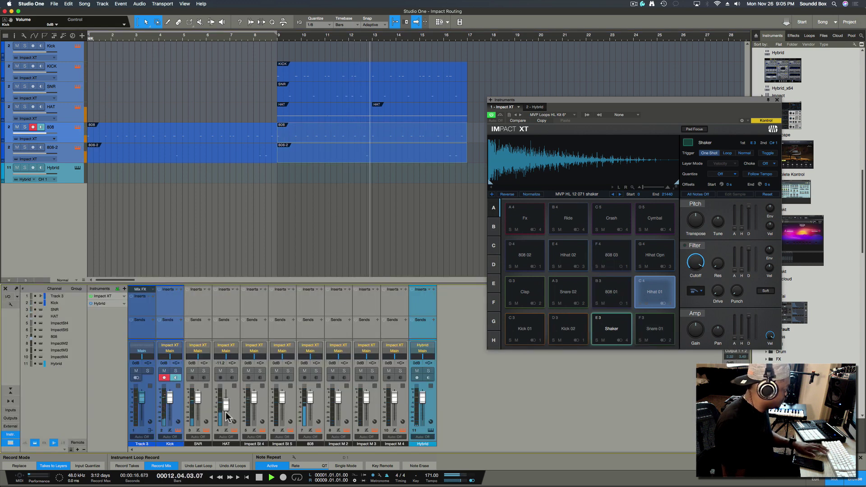
drag(171, 403, 171, 406)
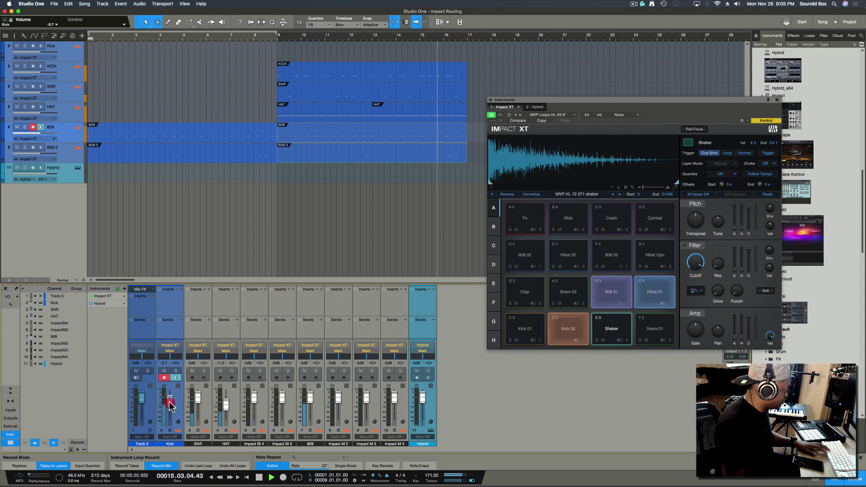
click(251, 186)
key(space)
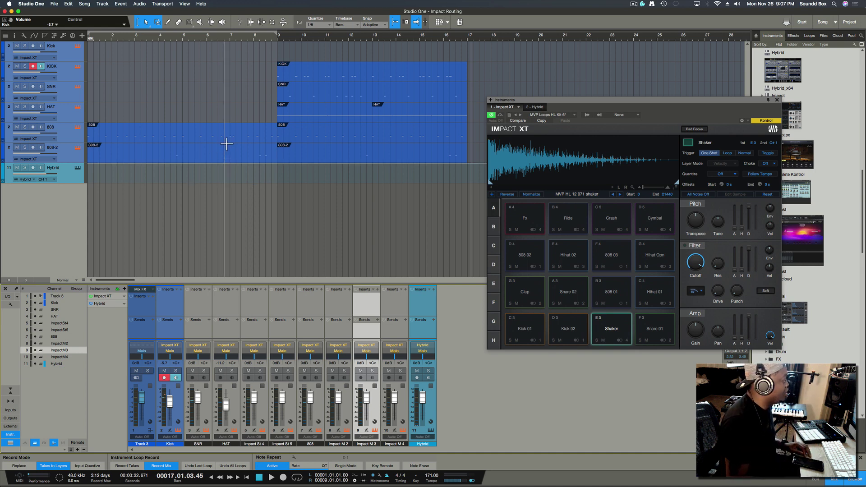
Select all five drum parts and bounce them to audio tracks
click(247, 69)
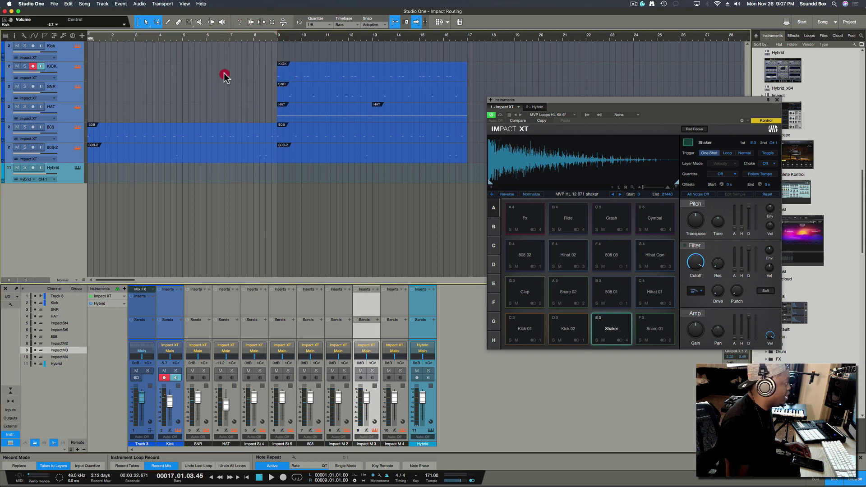
drag(224, 74, 412, 163)
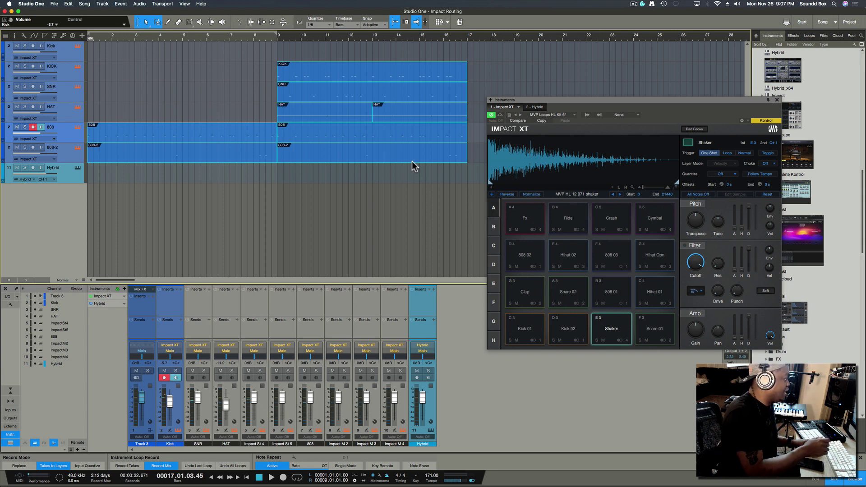
key(super+b)
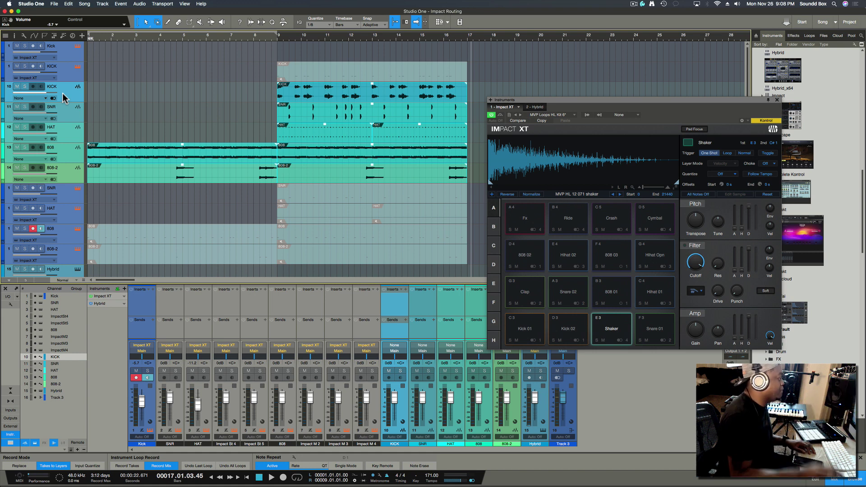
Move the bounced KICK, SNR, HAT, 808 and 808-2 audio tracks below Hybrid, then show the mixer
mouse_move(67, 96)
mouse_down()
mouse_move(60, 185)
mouse_move(67, 89)
mouse_up()
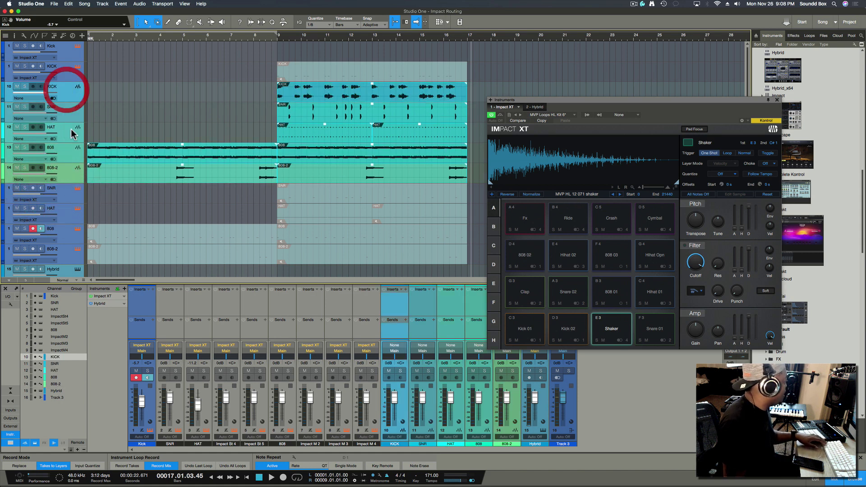
shift+click(68, 180)
scroll(74, 181, down, 1)
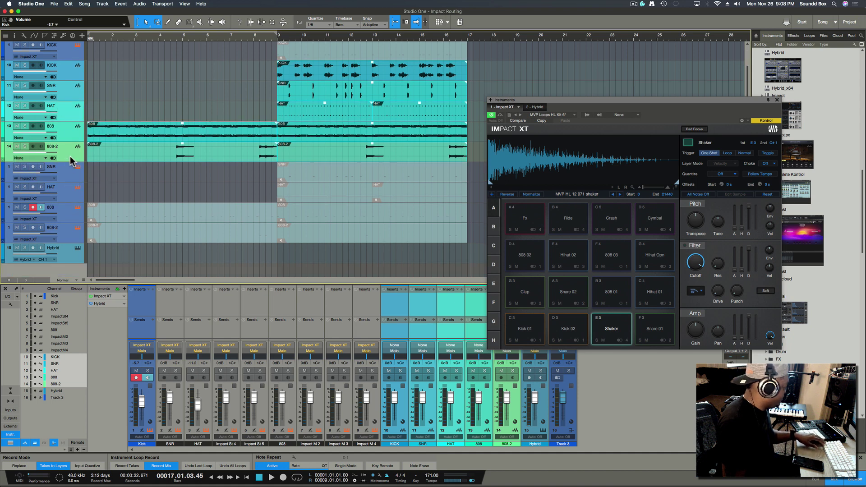
key(F3)
drag(63, 101, 62, 294)
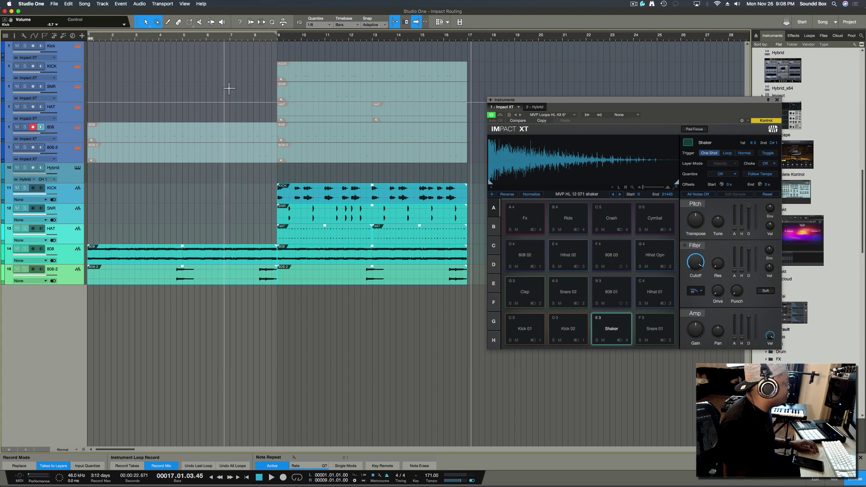
click(242, 75)
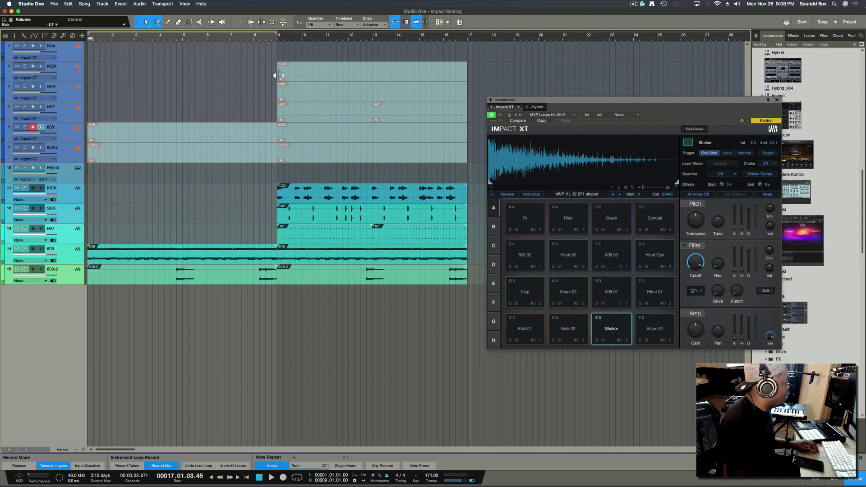
click(303, 75)
click(306, 87)
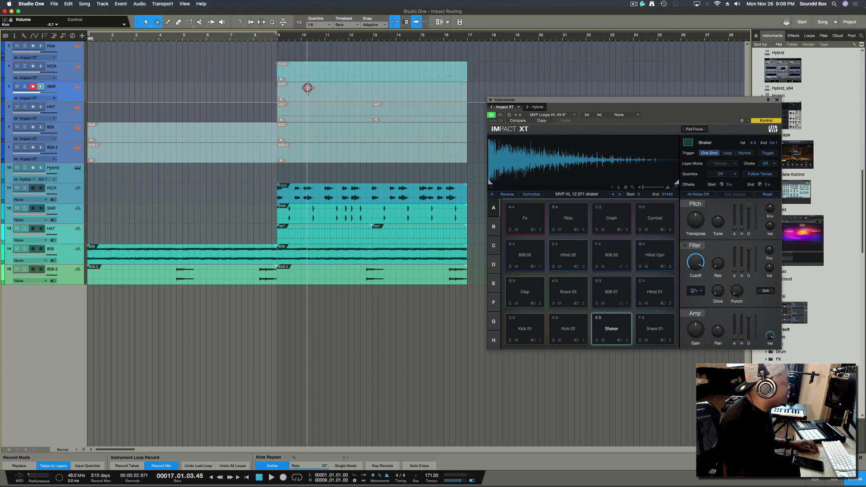
key(F3)
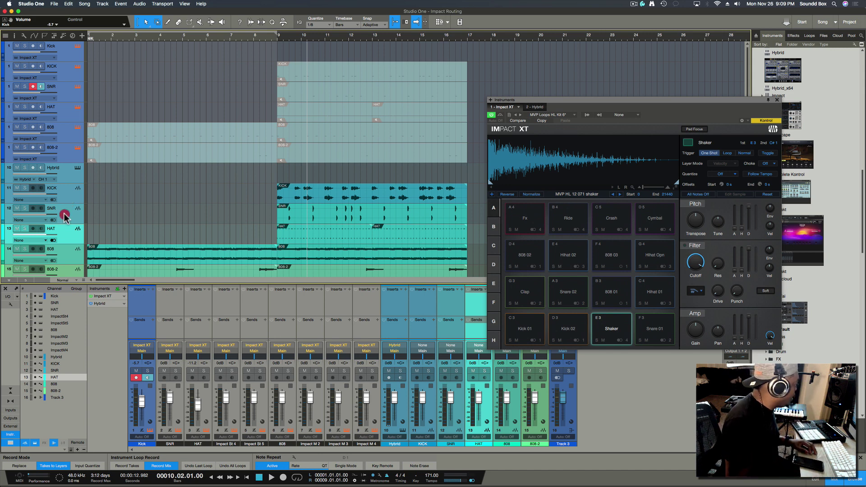
Pull the SNR fader to -11.2 dB and the HAT fader to -21.0 dB
drag(65, 217, 42, 234)
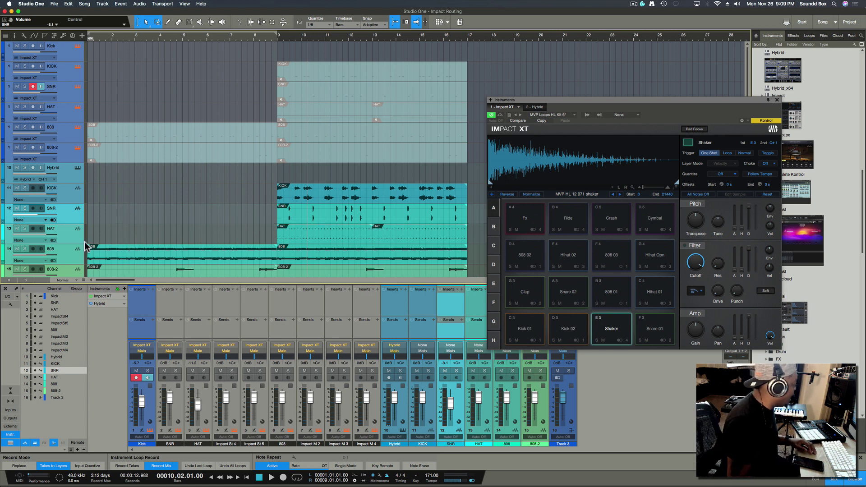
drag(452, 408, 460, 400)
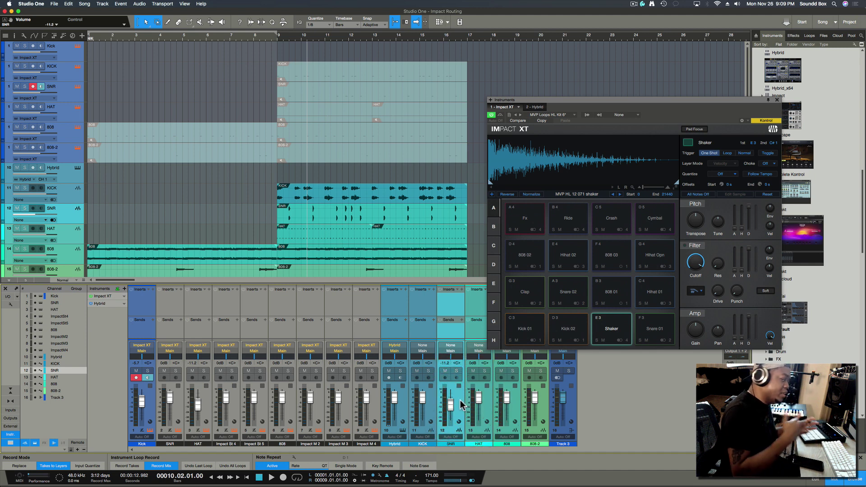
click(480, 398)
drag(479, 398, 473, 406)
drag(535, 398, 507, 403)
scroll(251, 244, down, 1)
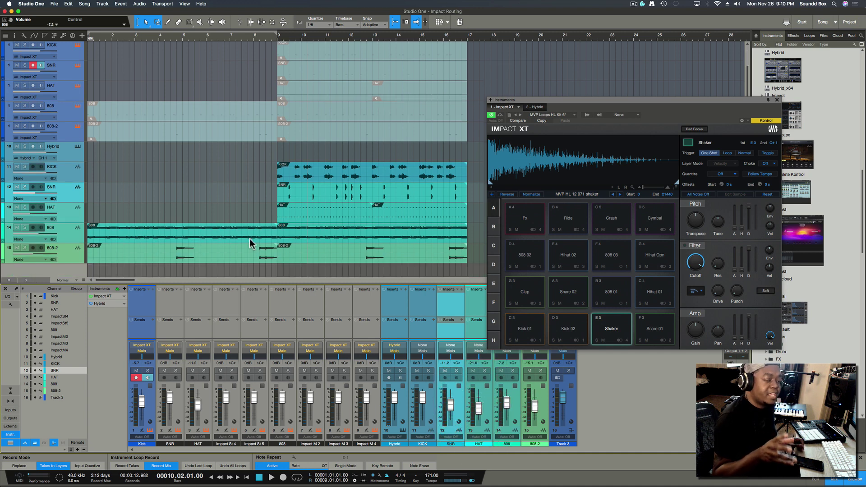
click(253, 207)
click(250, 190)
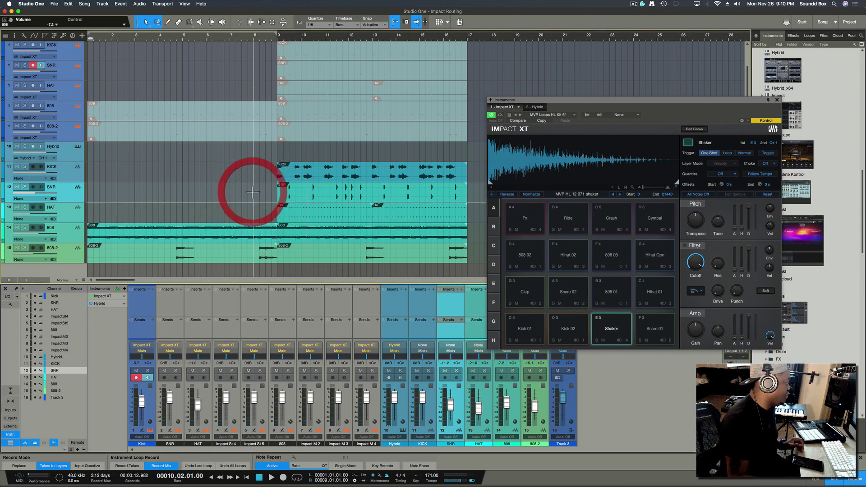
Select the KICK, SNR, HAT, 808 and 808-2 tracks in turn
click(71, 176)
click(72, 195)
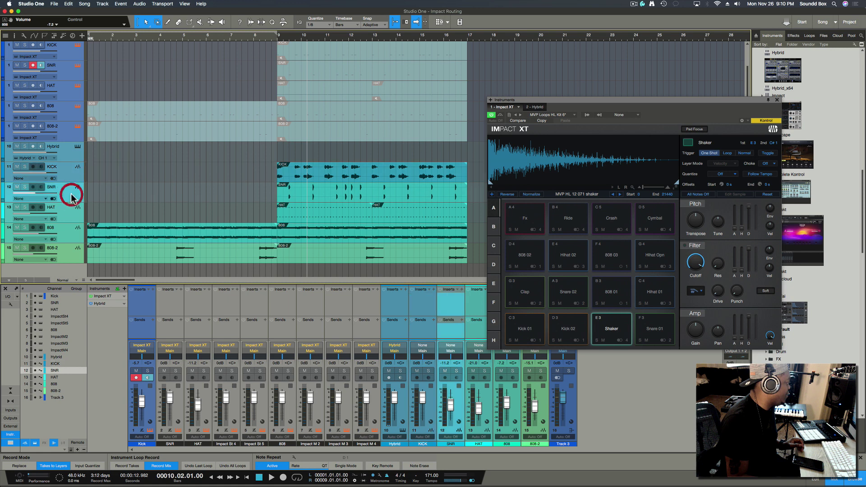
click(72, 216)
click(70, 234)
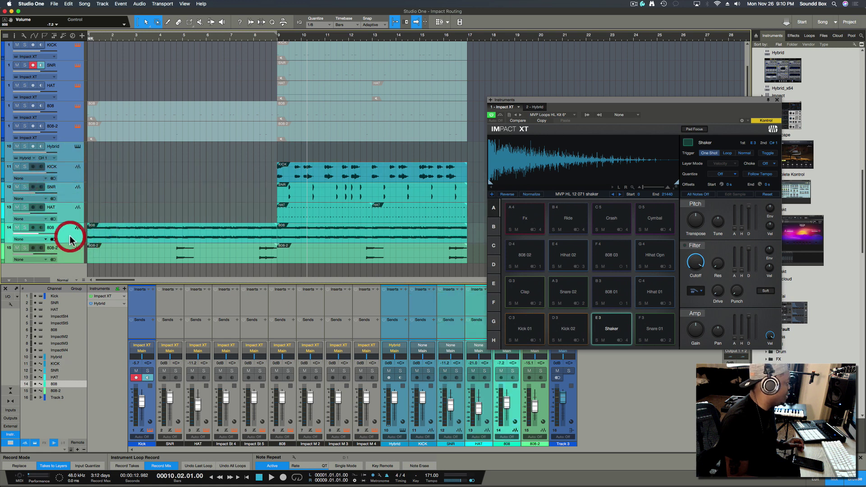
click(71, 259)
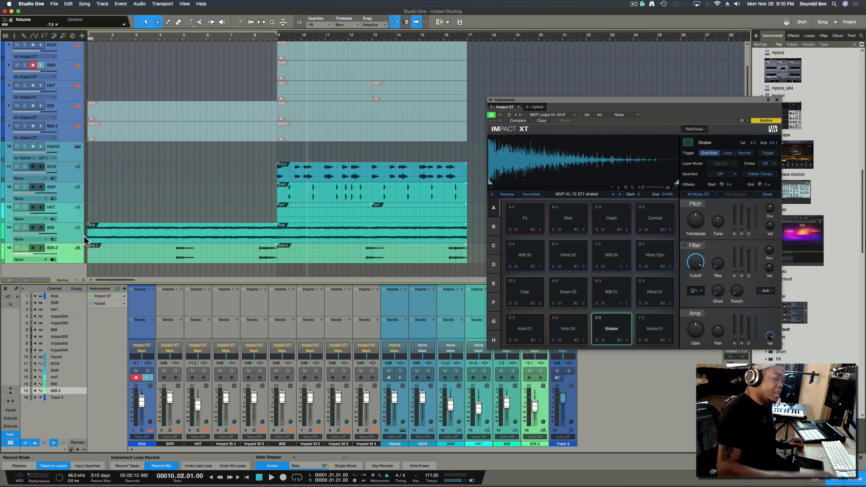